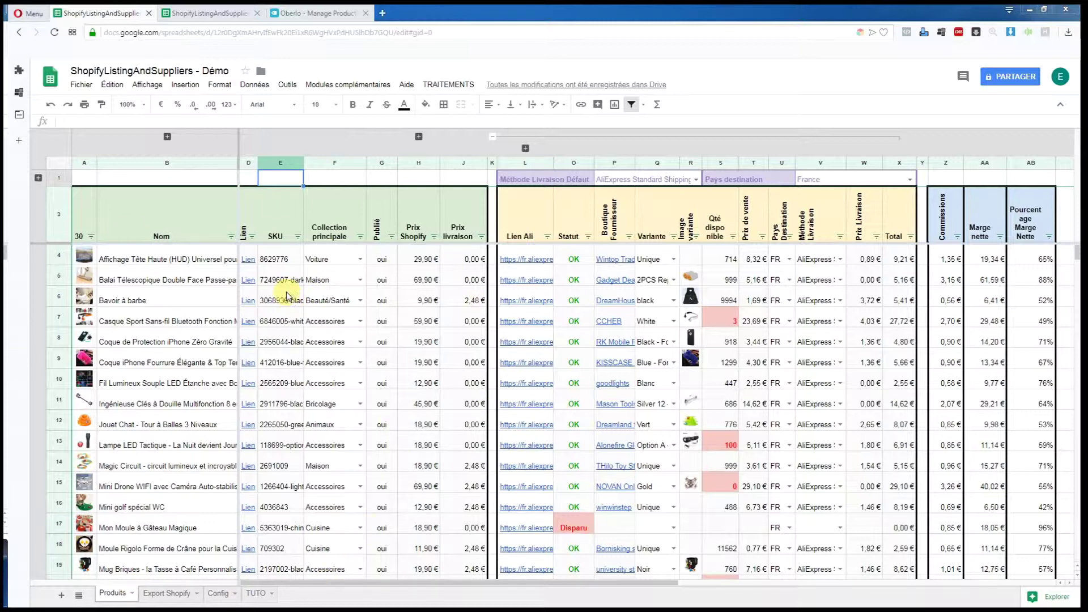
Examine the product list's Shopify columns: name, store link, main collection, published status, Shopify price and shipping price.
click(142, 300)
scroll(223, 347, down, 4)
scroll(249, 376, up, 4)
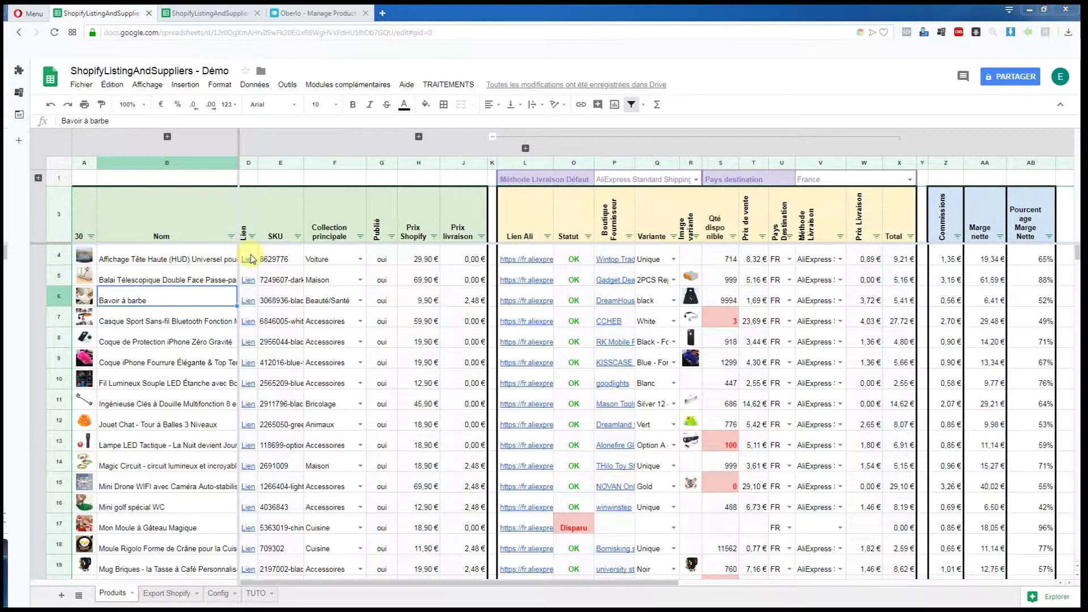
mouse_move(249, 260)
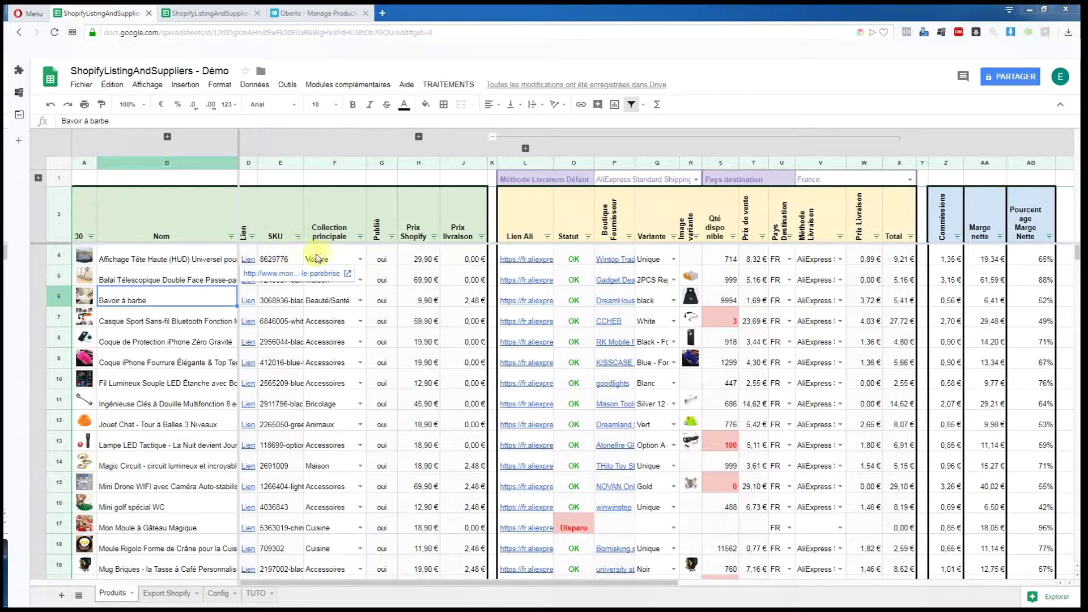
click(347, 258)
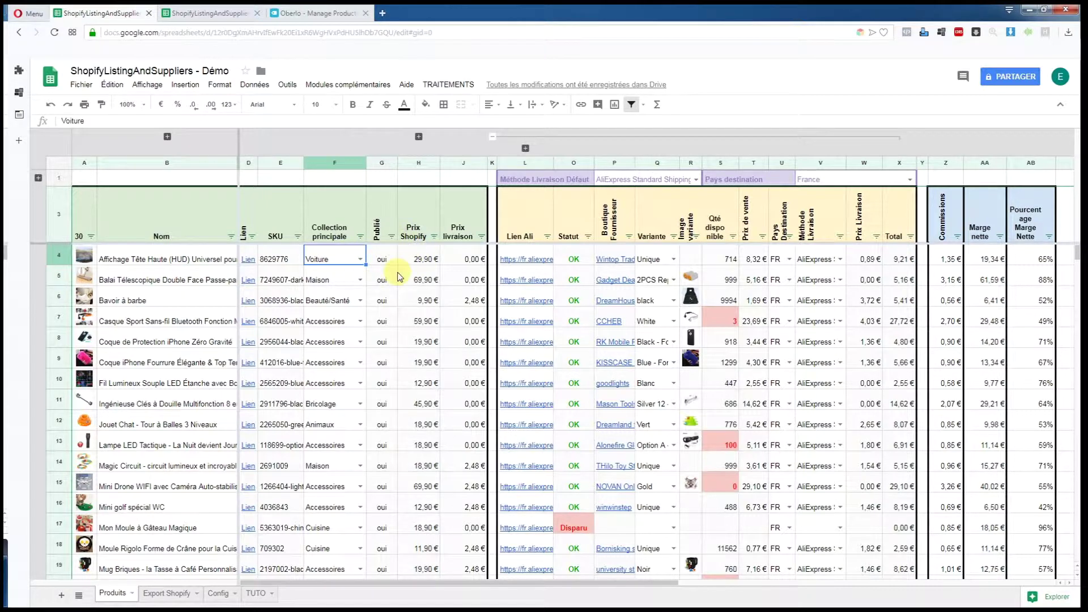
click(381, 260)
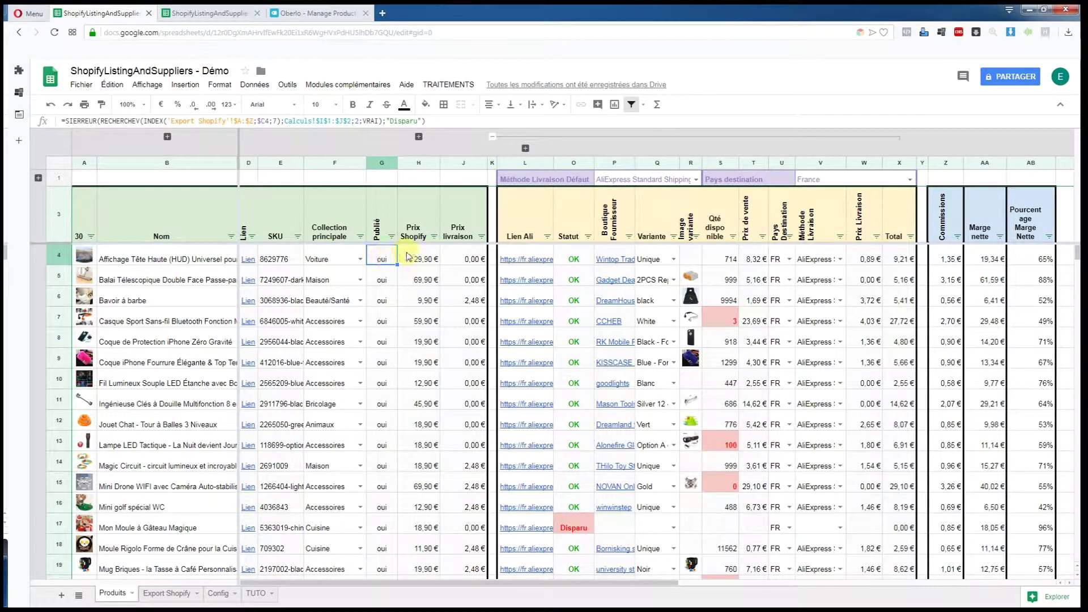
click(424, 259)
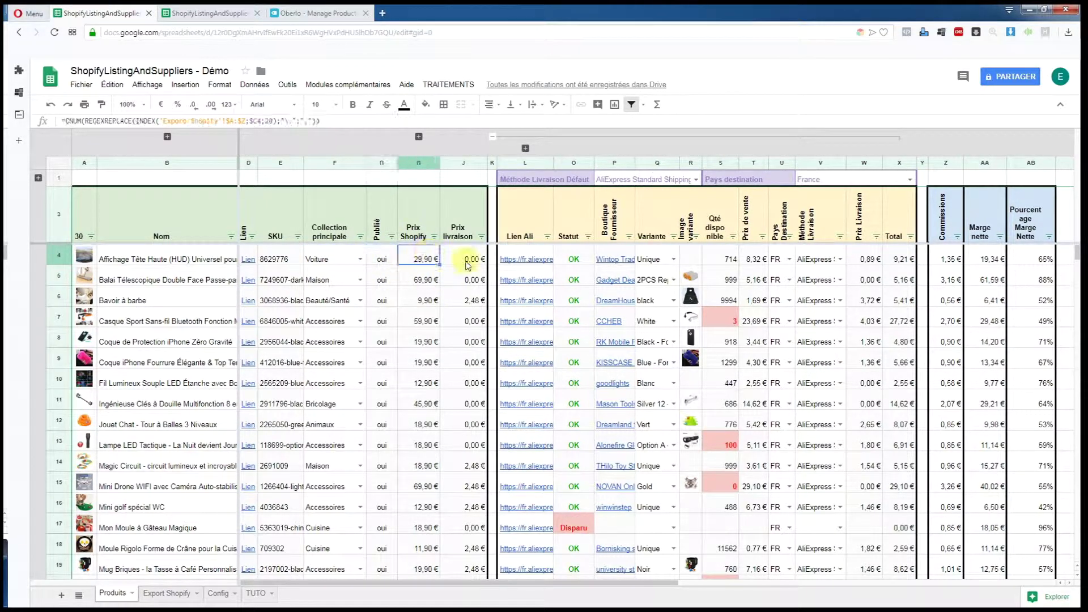
click(465, 261)
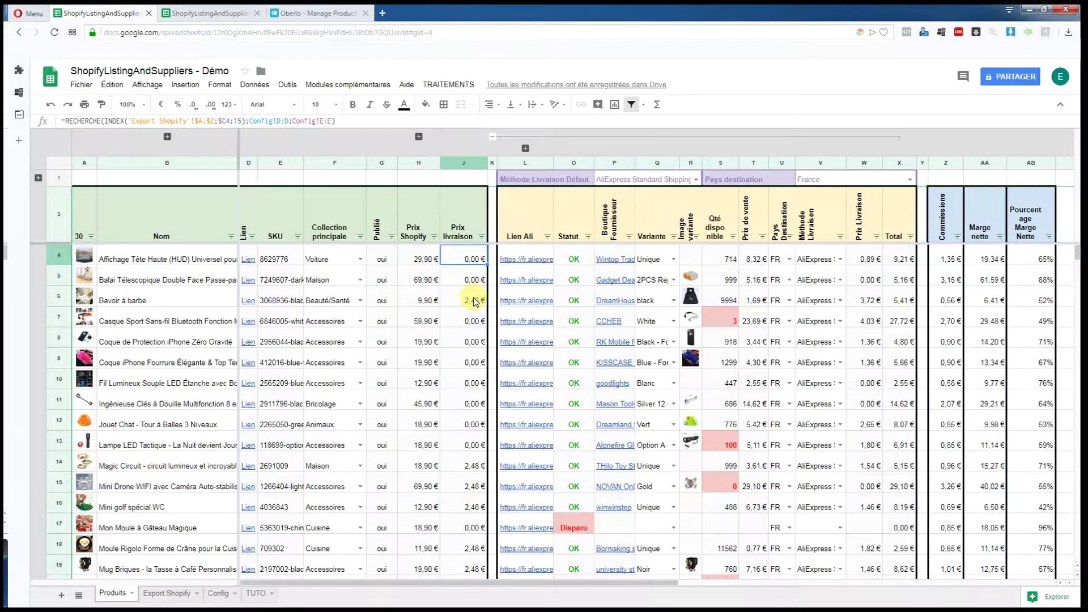
Inspect the first product's AliExpress link, commissions, net margin, margin percentage and supplier total.
click(534, 260)
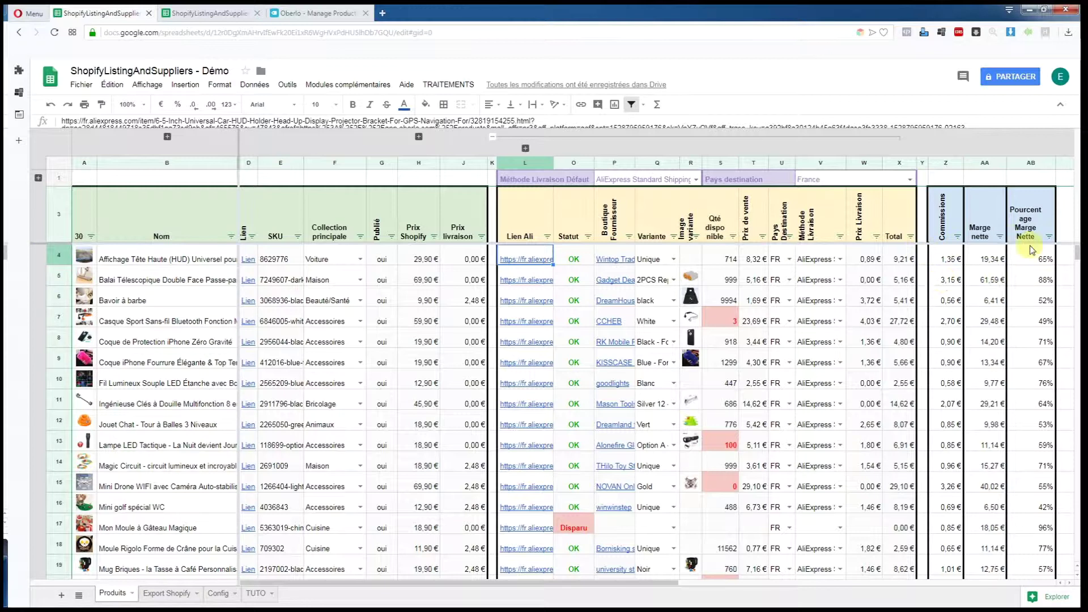
click(952, 259)
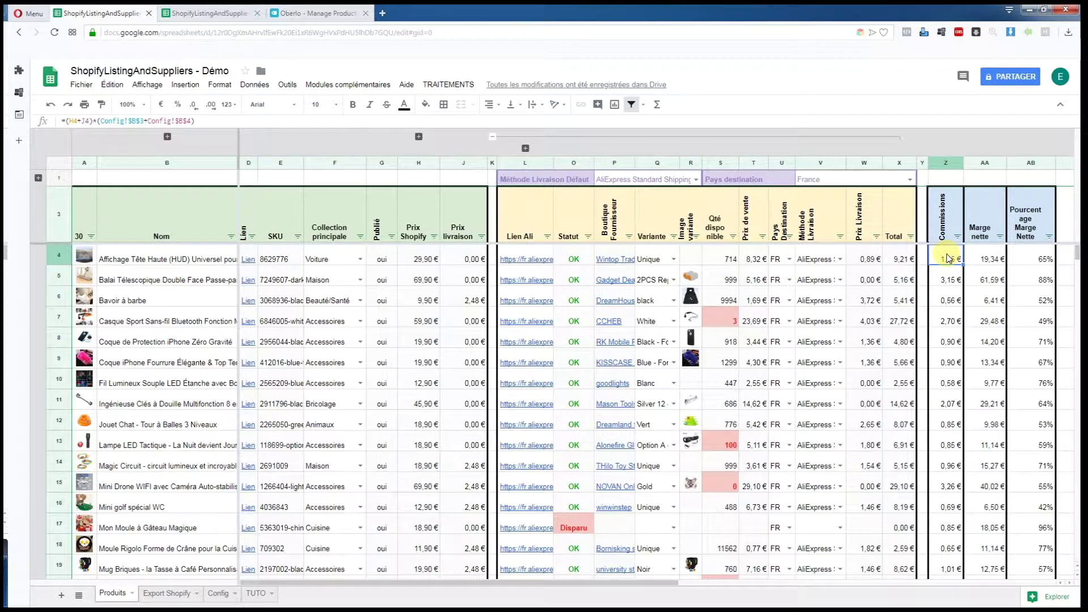
click(992, 260)
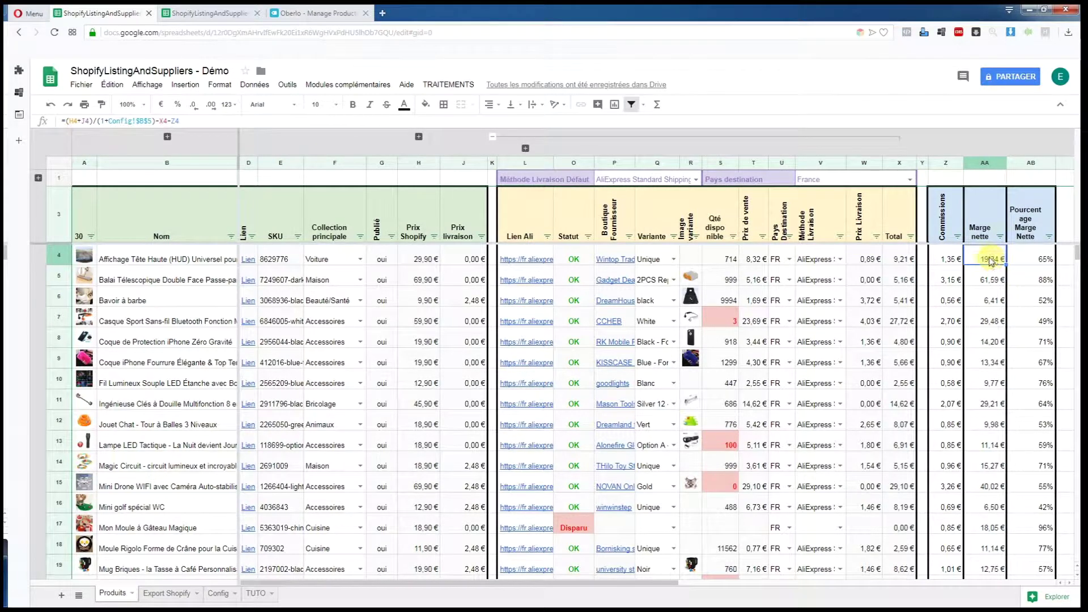
click(1028, 261)
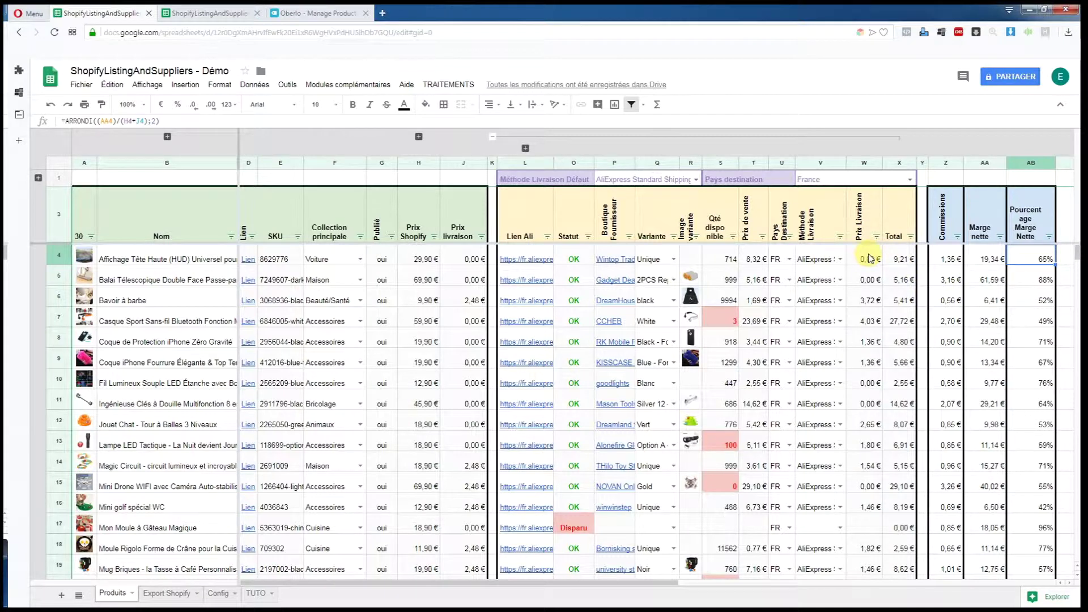
click(900, 259)
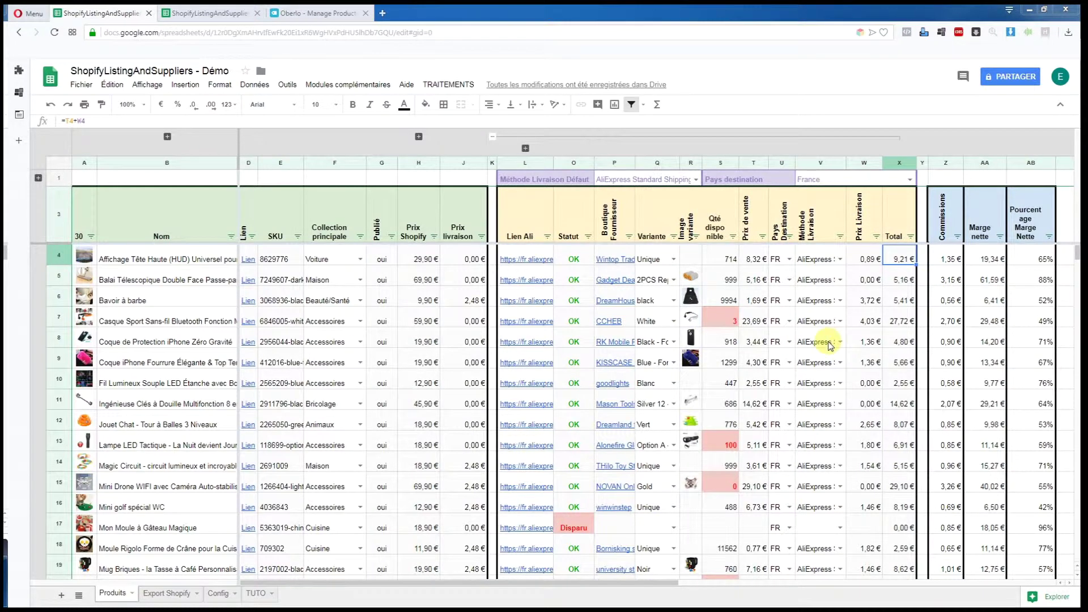
Set the supplier variant to Kaki foncé for Balai Télescopique and to yellow for Bavoir à barbe, checking the latter's sale price.
double_click(675, 283)
click(668, 308)
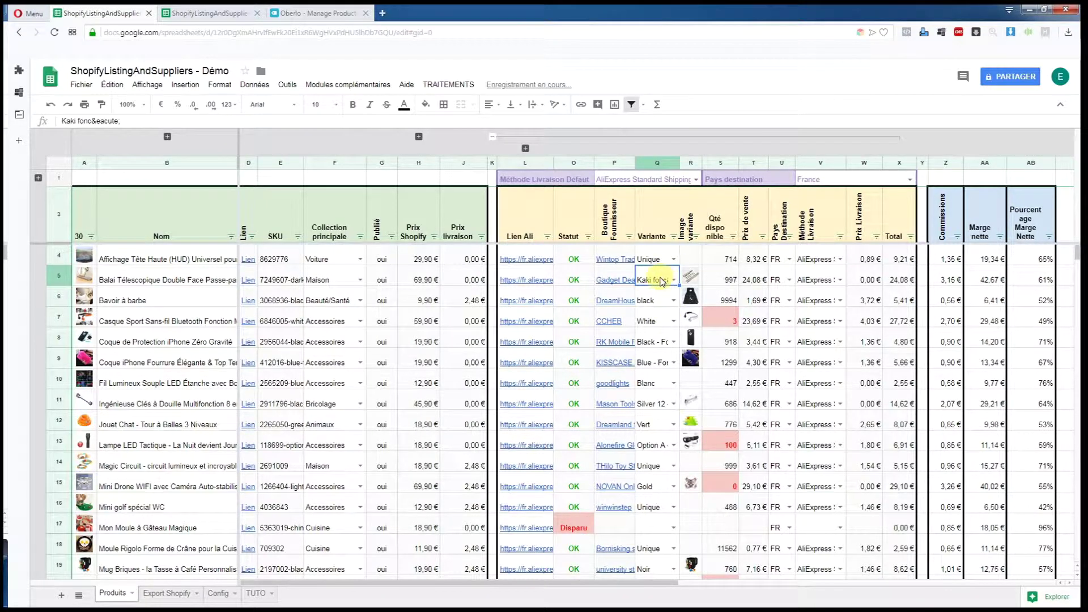
double_click(672, 305)
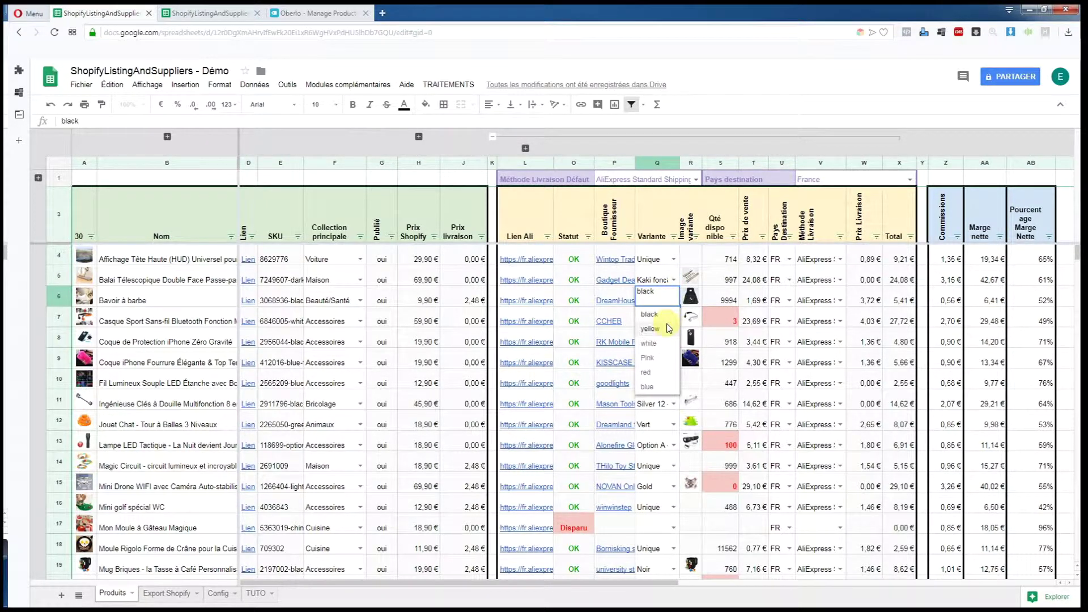
click(667, 328)
click(753, 301)
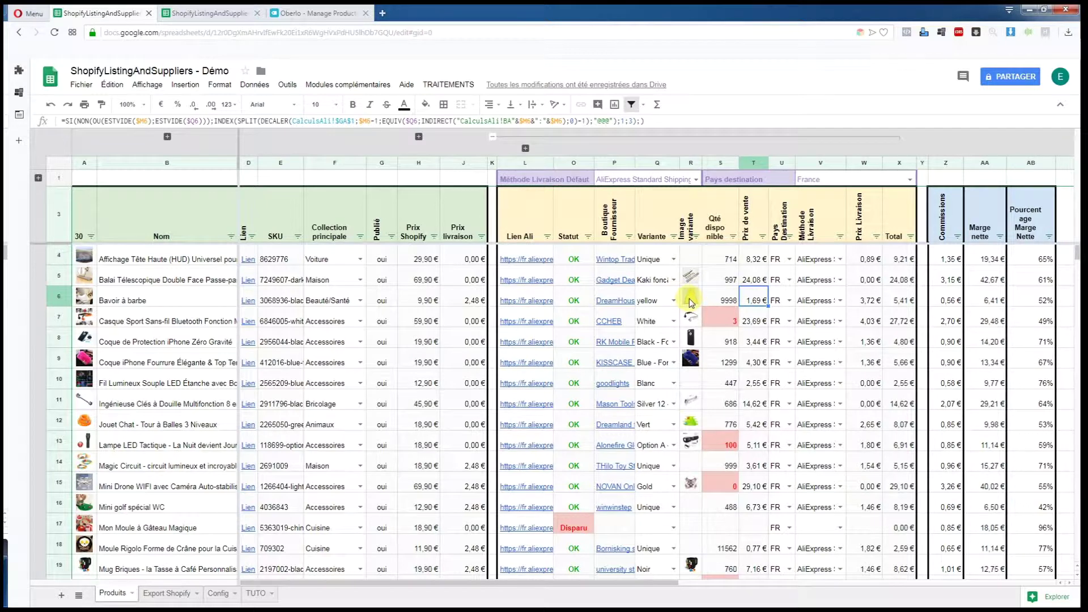
Set Bavoir à barbe's destination country to US and its shipping method to AliExpress Standard Shipping - (19-39j) - 3,91 EUR.
click(841, 301)
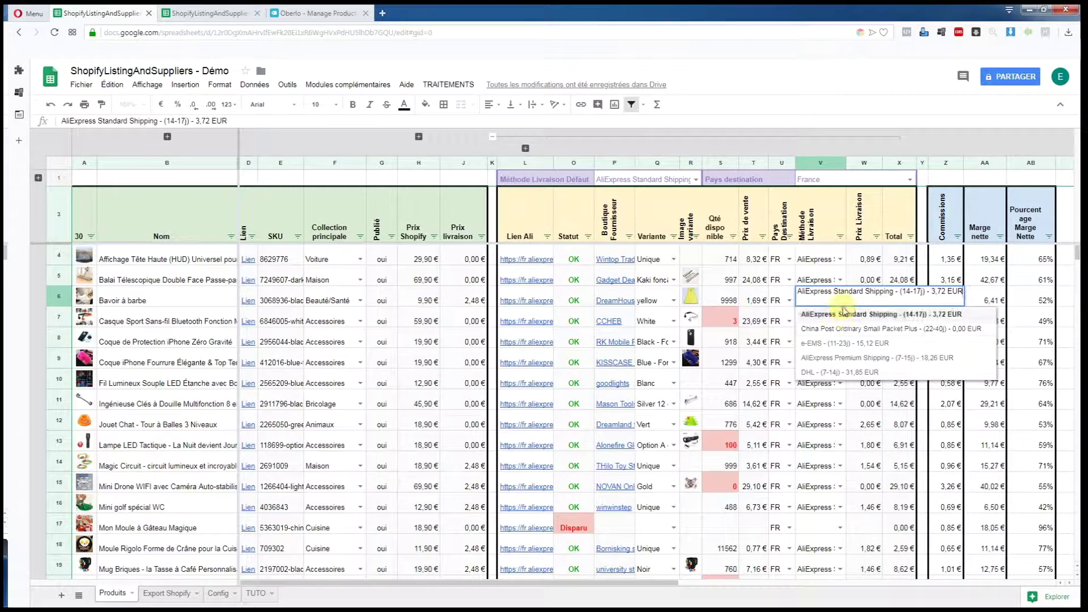
click(789, 302)
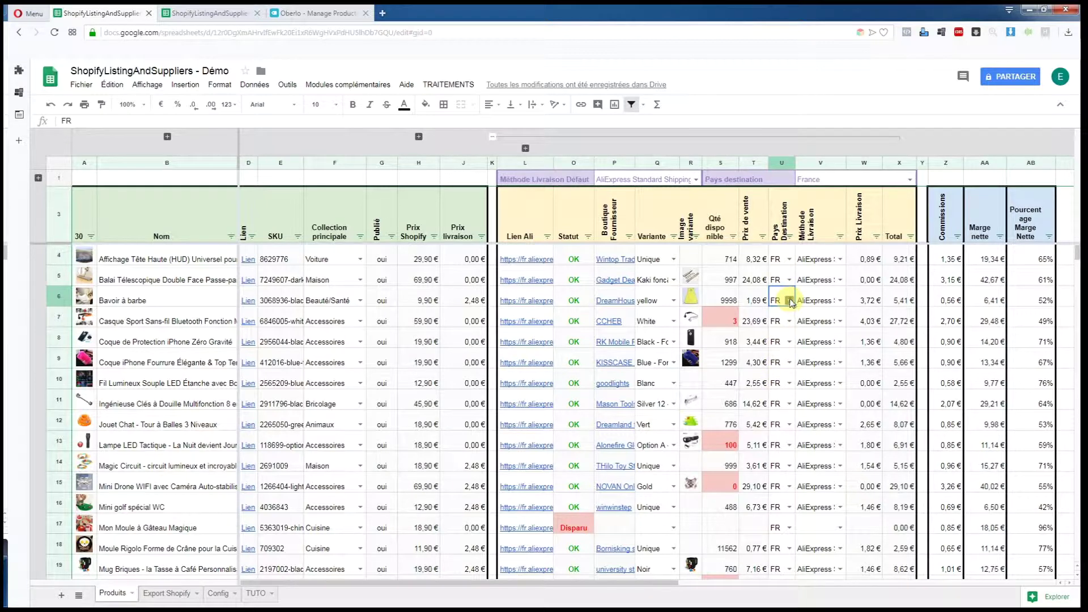
click(792, 301)
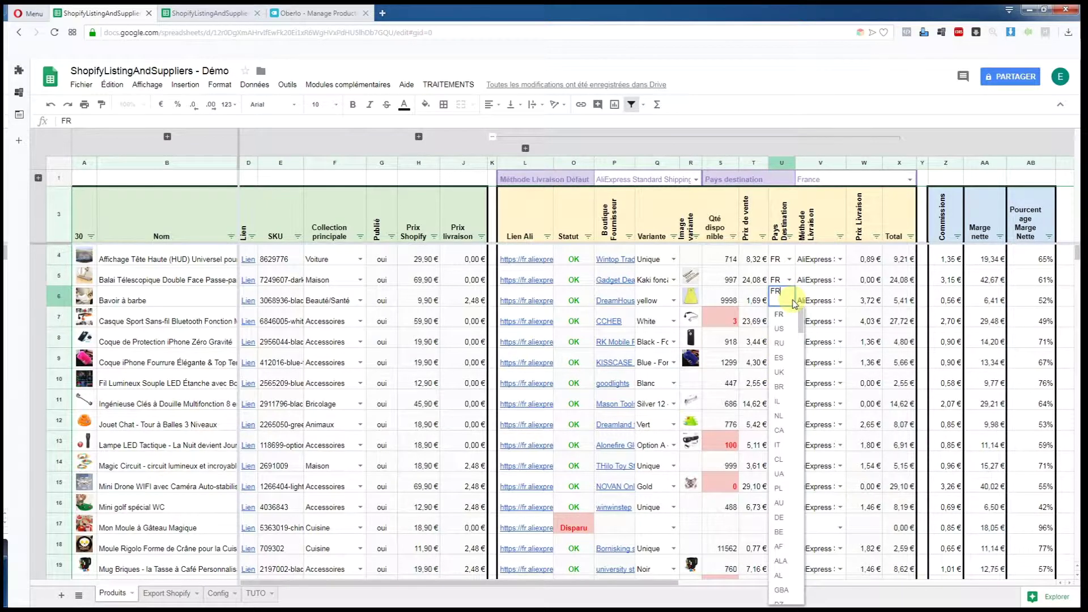
click(790, 330)
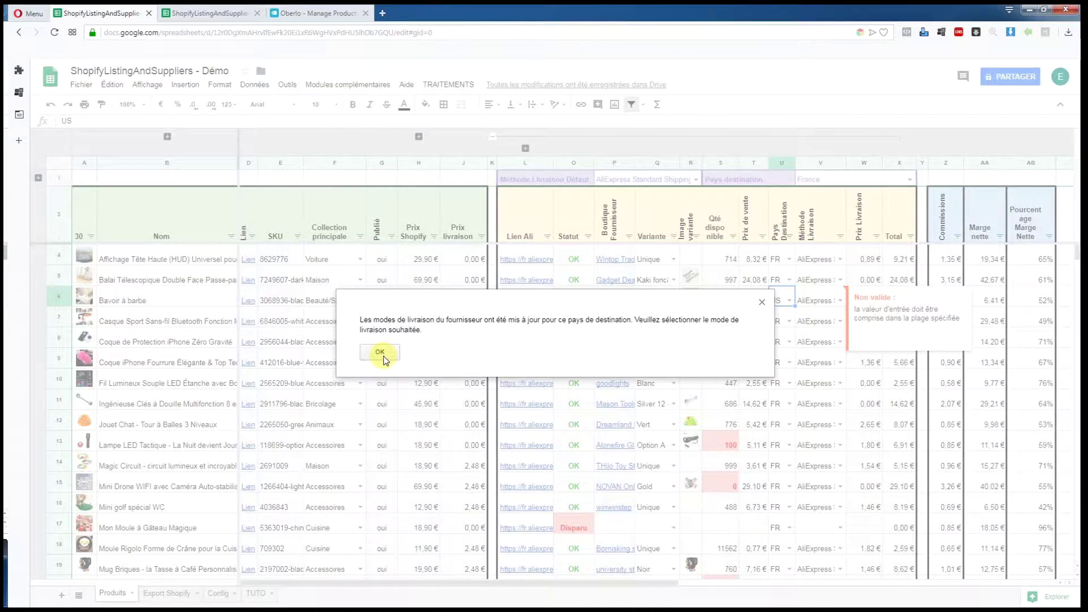
click(383, 357)
click(840, 302)
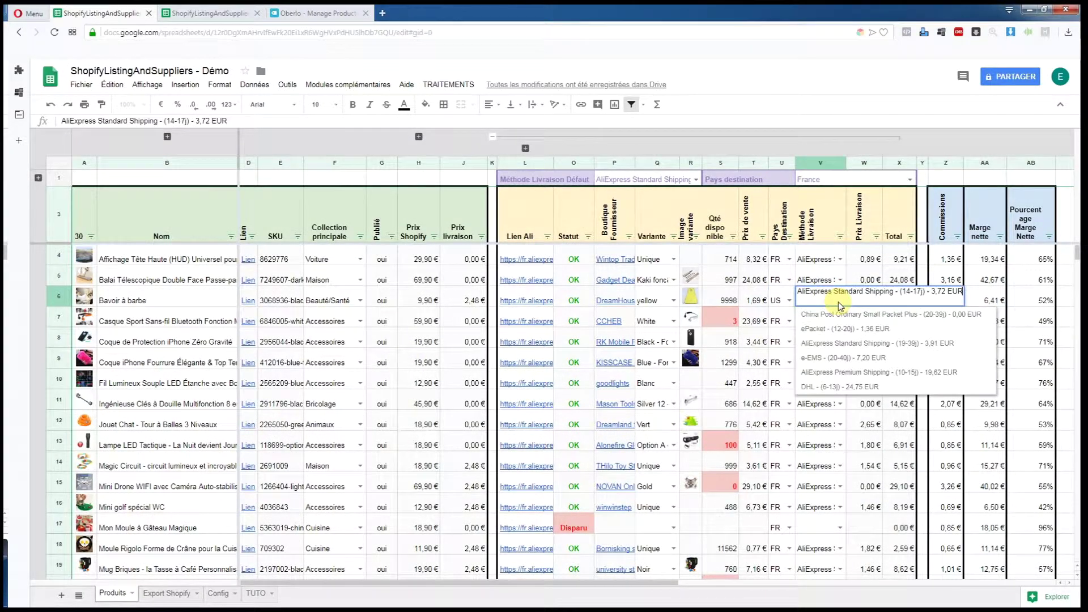
click(867, 343)
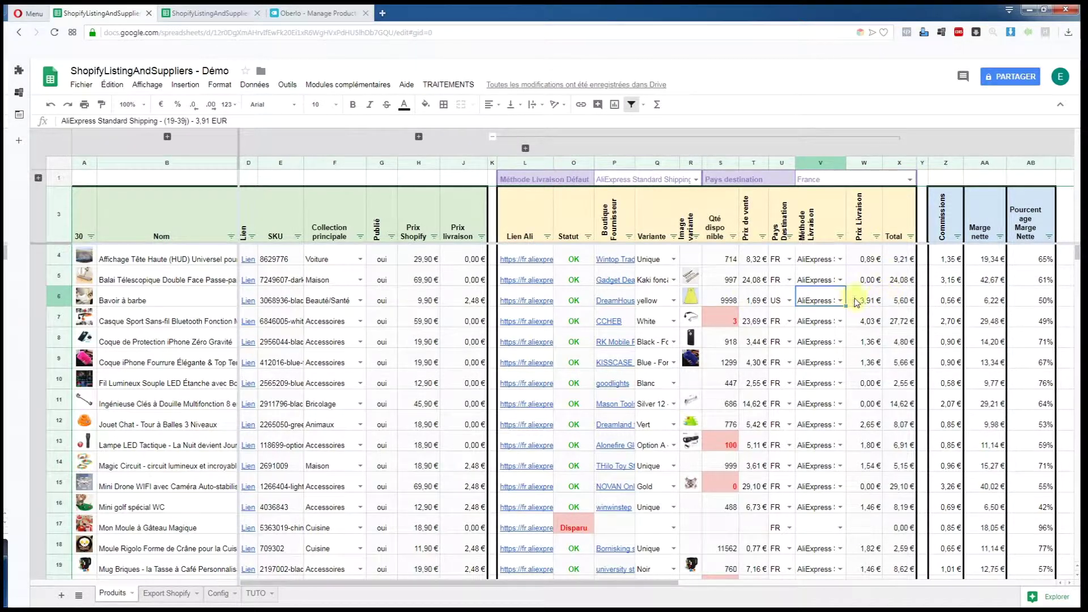
Review the red-flagged available quantities and the Disparu status of Mon Moule à Gâteau Magique.
click(729, 321)
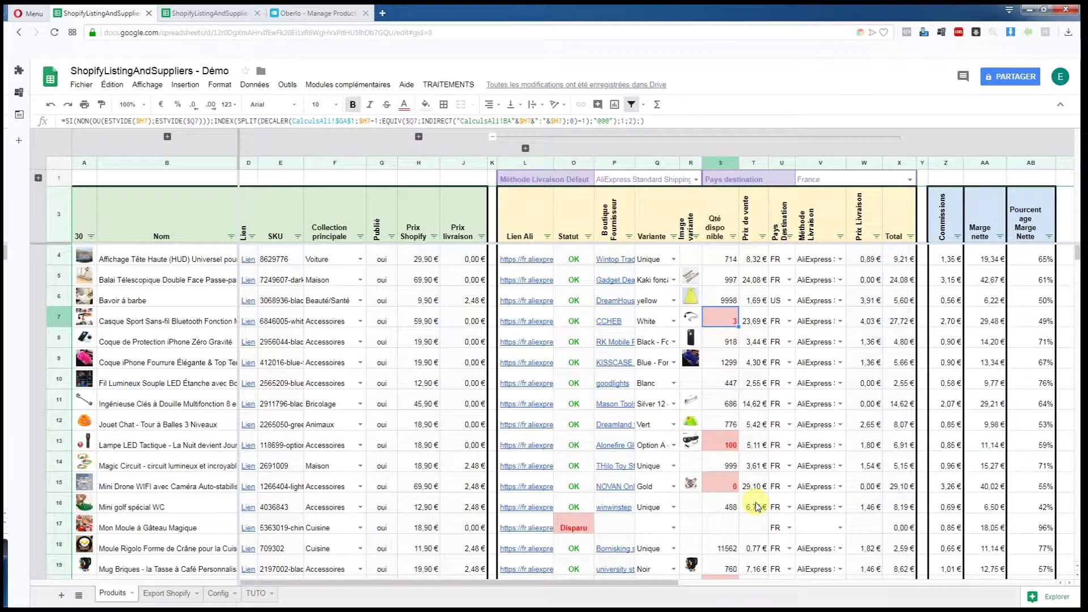
scroll(742, 479, down, 3)
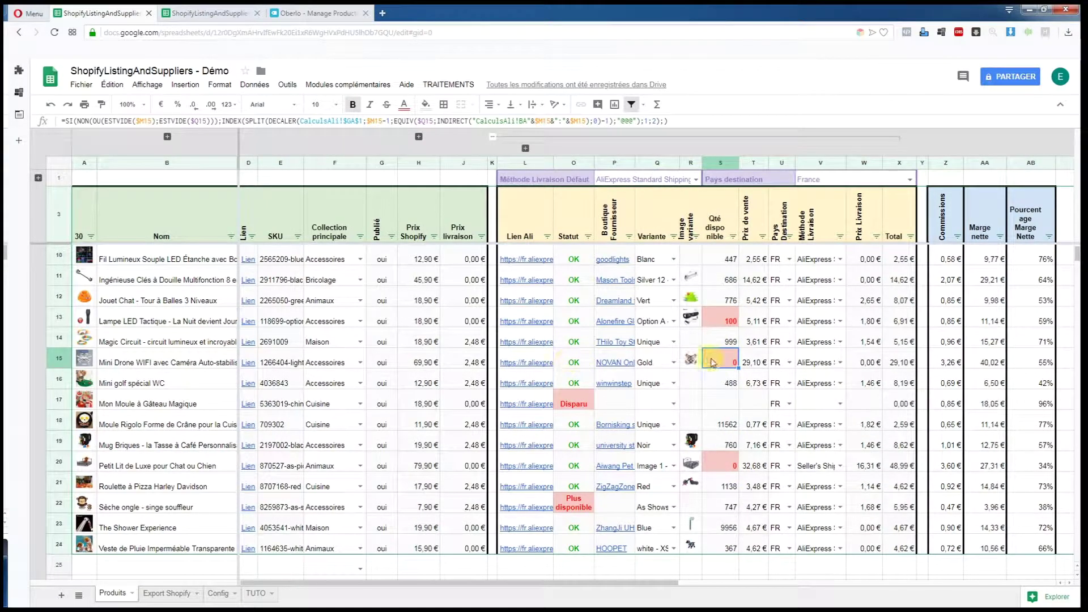
scroll(722, 420, down, 1)
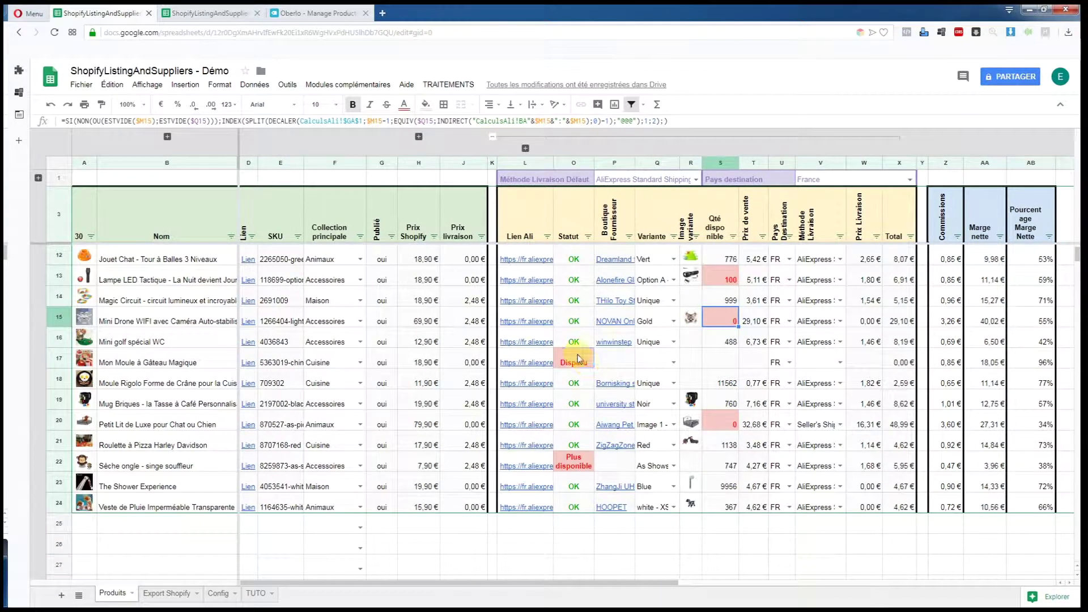
click(578, 360)
mouse_move(524, 364)
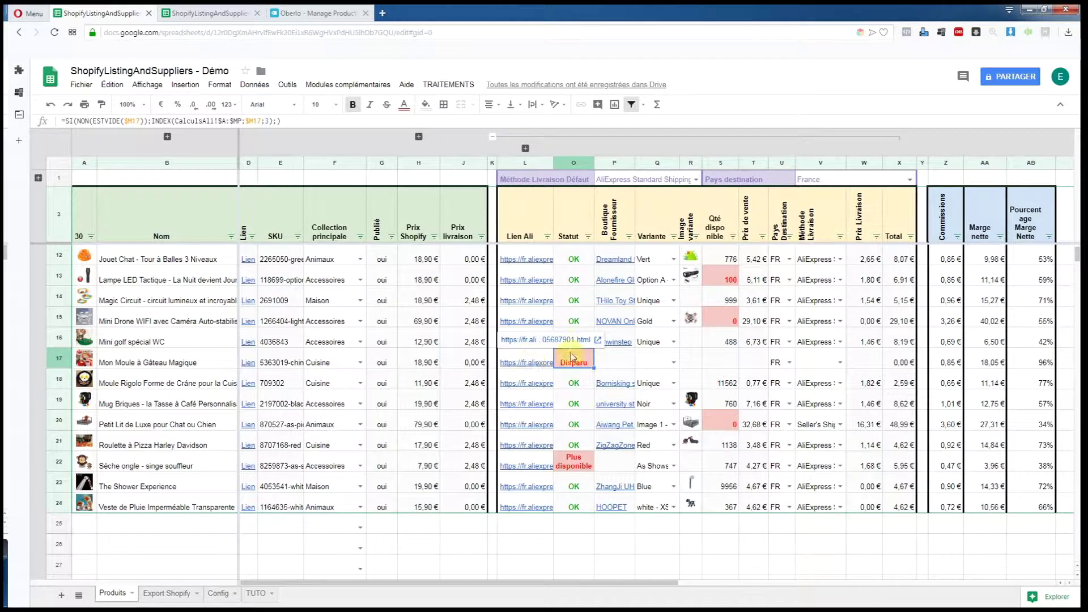
Check the Plus disponible status of Sèche ongle - singe souffleur against its AliExpress supplier page.
scroll(529, 368, down, 1)
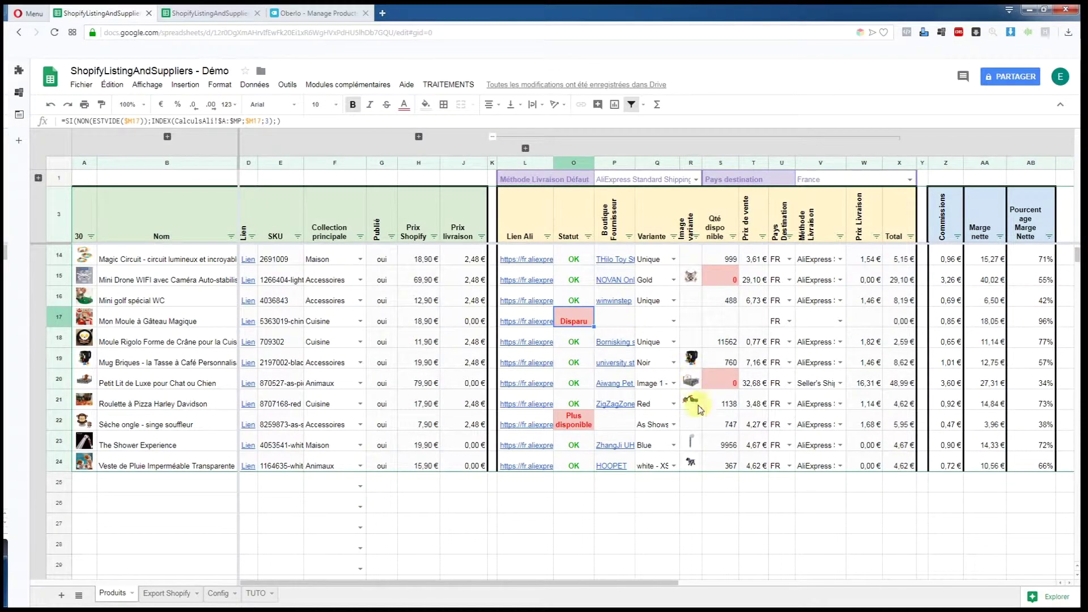
click(569, 424)
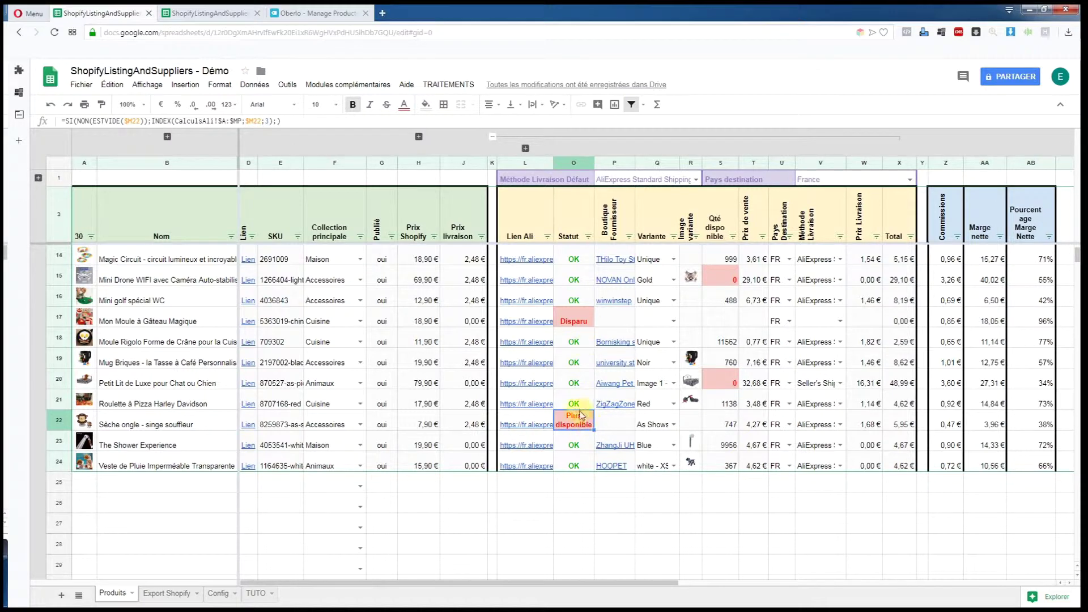
mouse_move(536, 424)
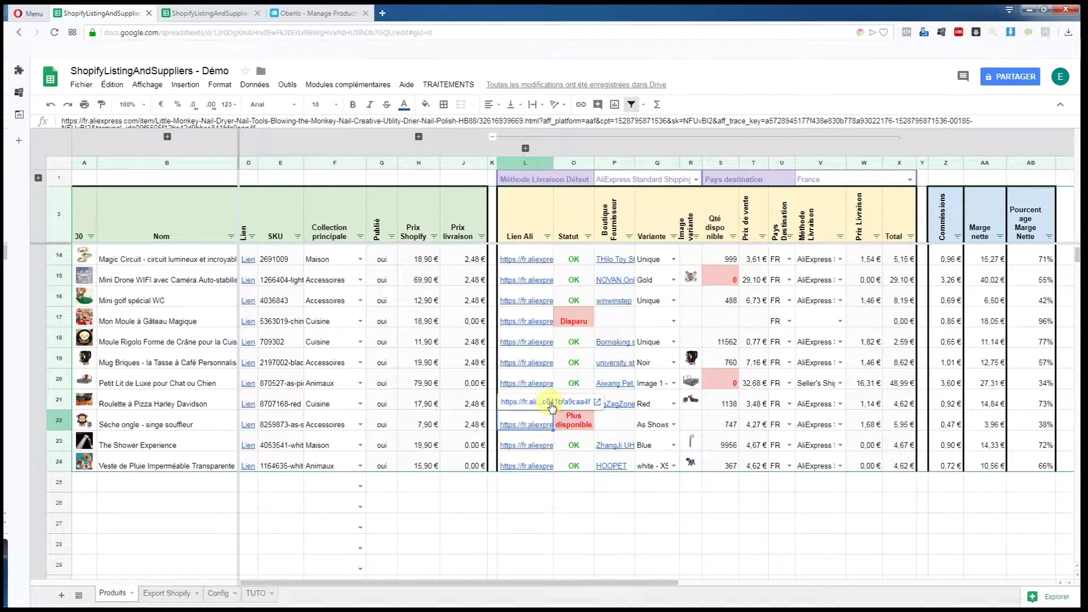
click(547, 403)
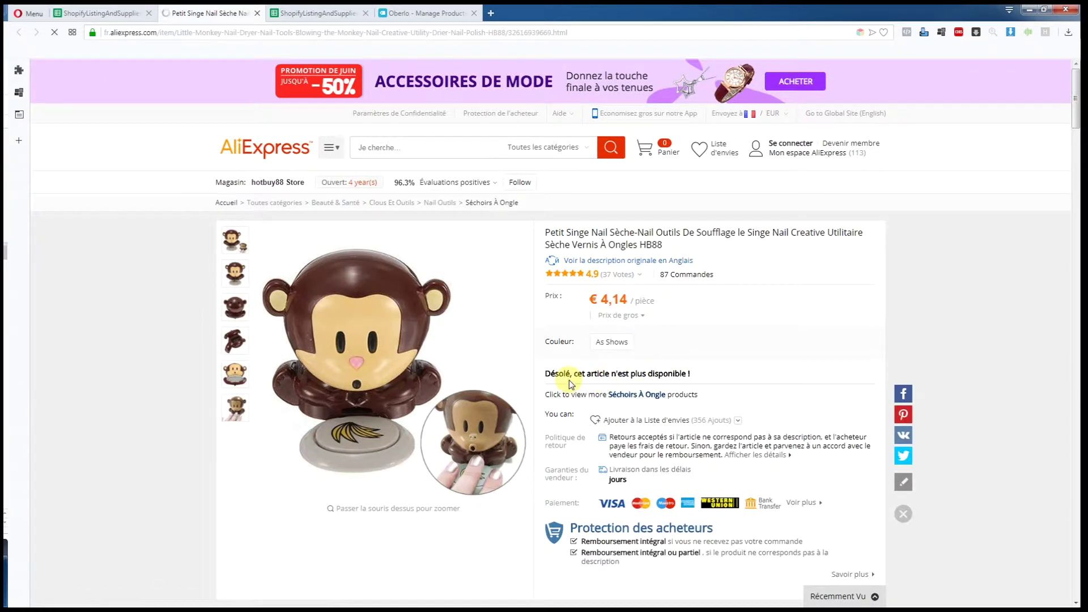
drag(560, 375, 689, 375)
Open the AliExpress supplier page of Mon Moule à Gâteau Magique from the product list and return to the sheet.
click(96, 13)
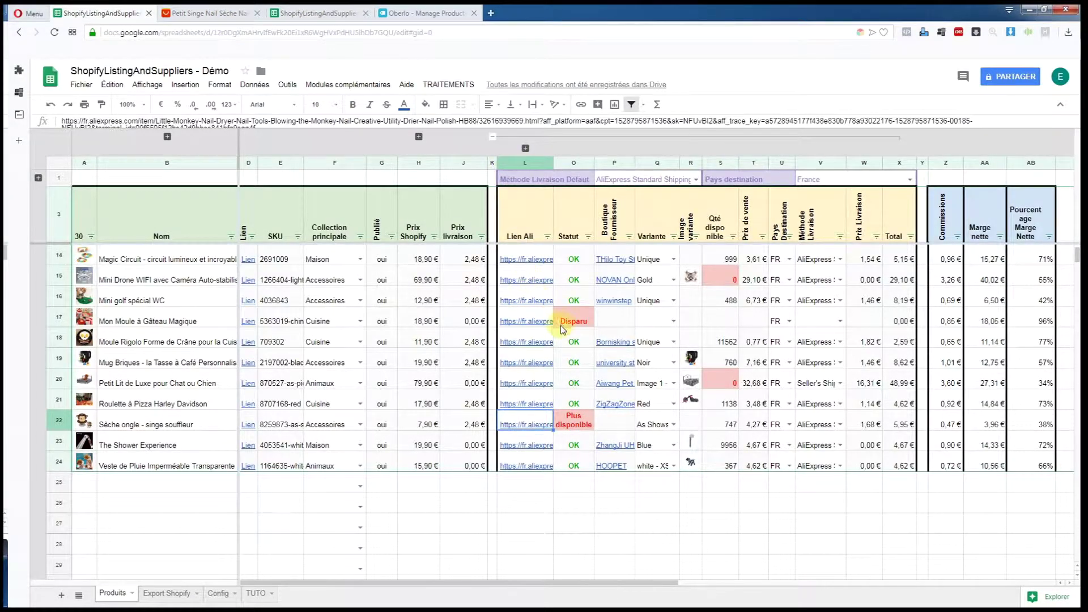
click(528, 320)
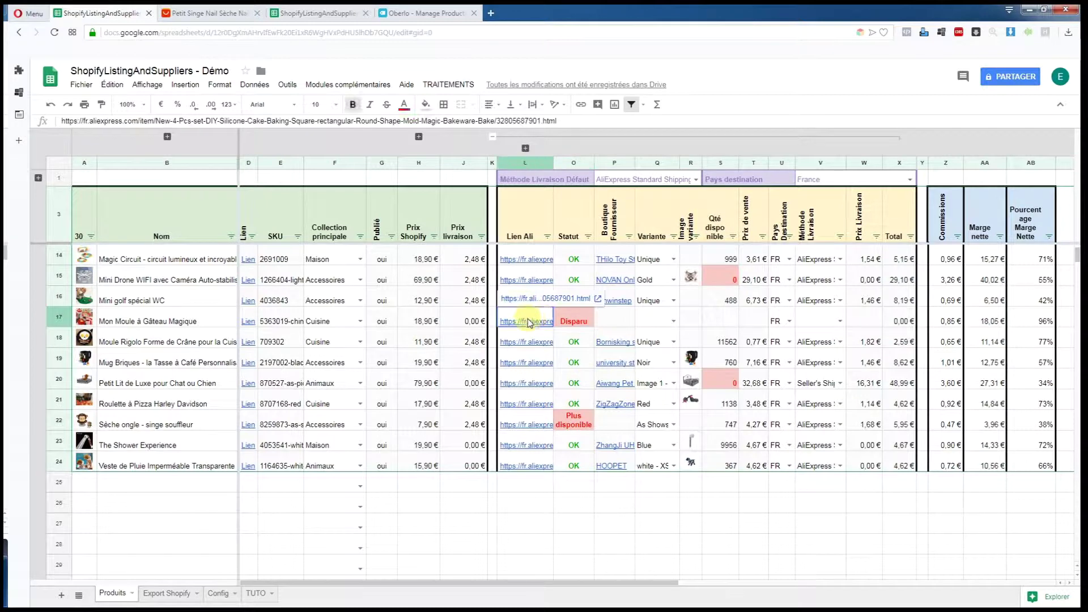
click(553, 298)
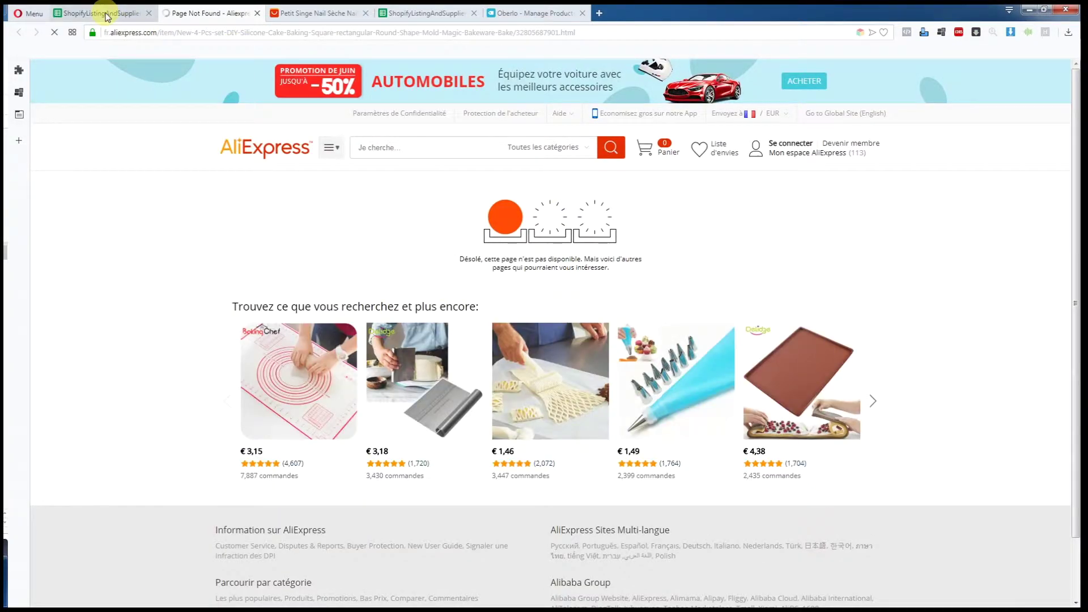
click(120, 13)
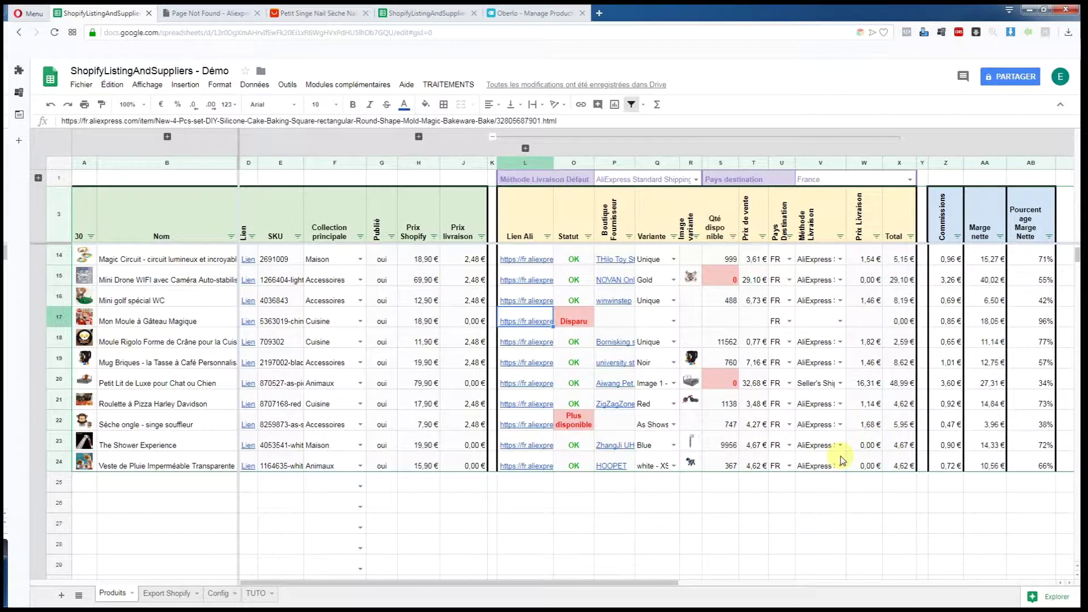
Review the upper rows of the product list and close the cake mould's AliExpress page.
scroll(843, 460, up, 2)
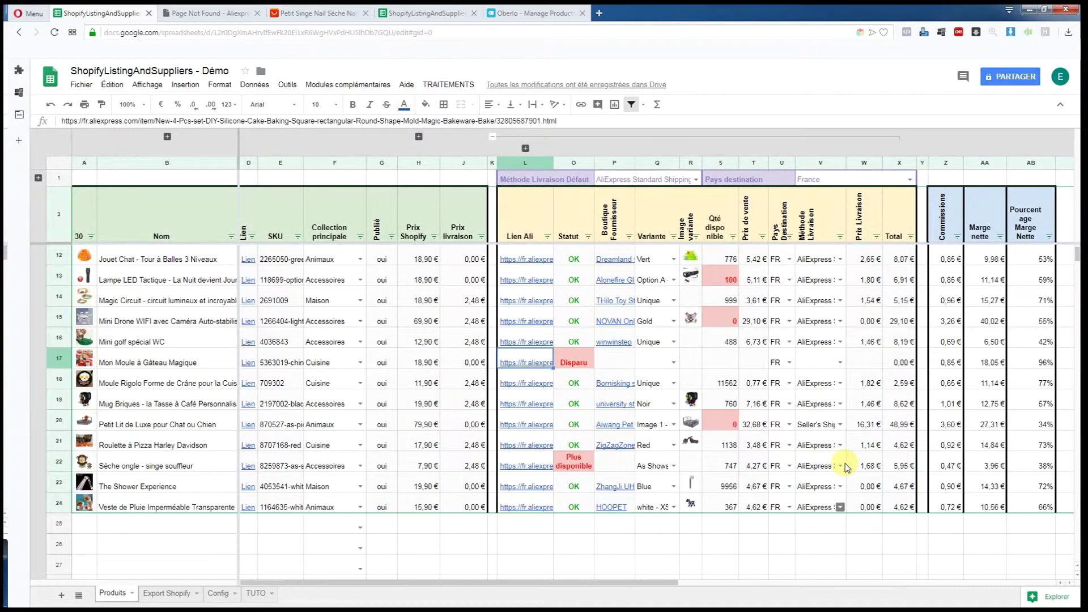
scroll(845, 464, up, 2)
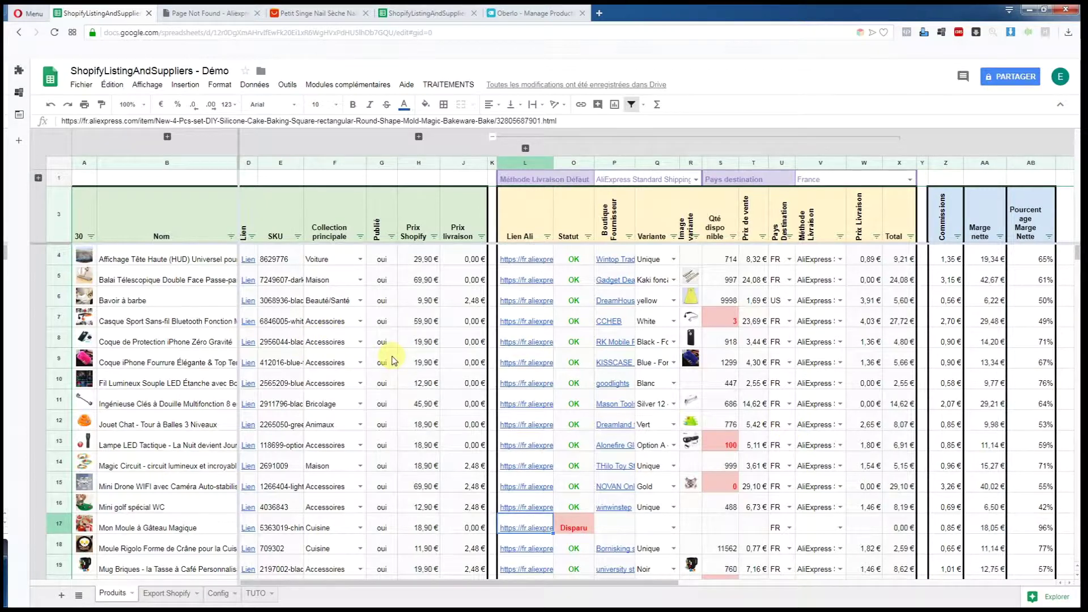
click(254, 12)
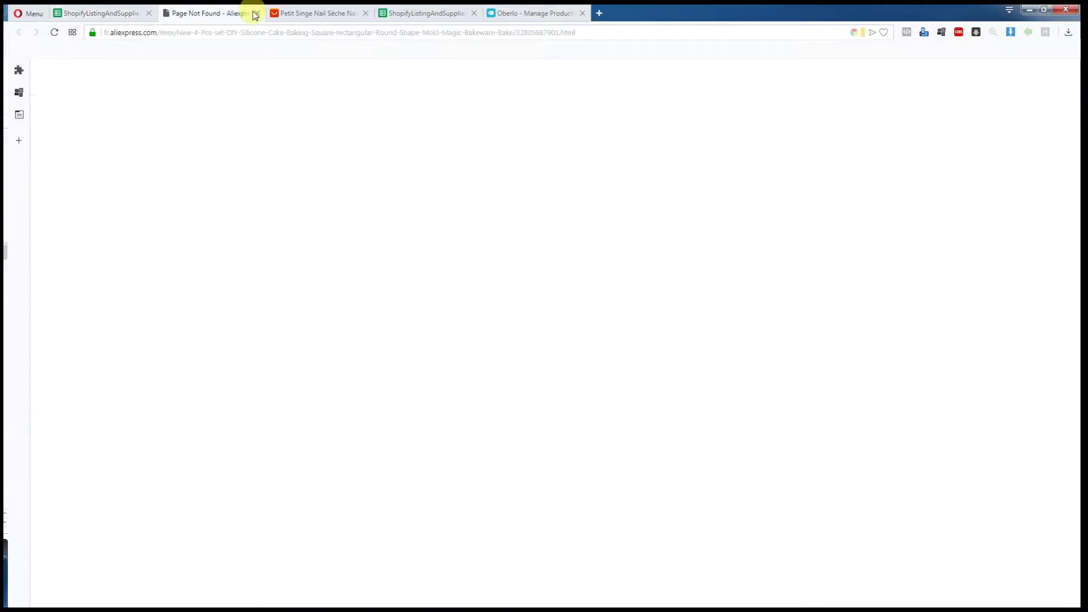
Close the two open AliExpress pages and show the Export Shopify sheet of the Démo vide spreadsheet.
click(258, 12)
click(258, 12)
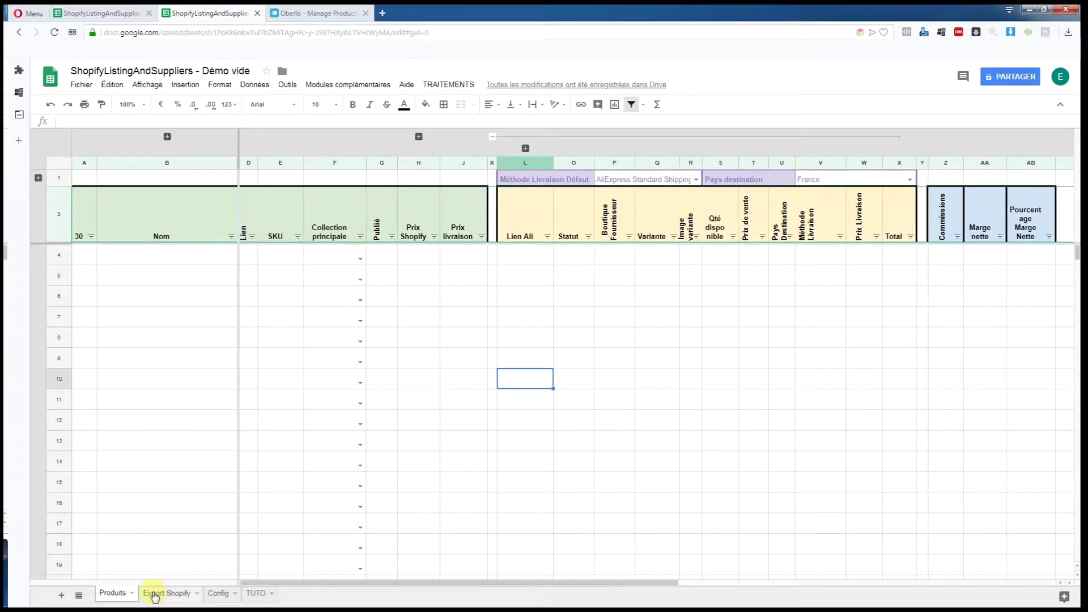
click(164, 594)
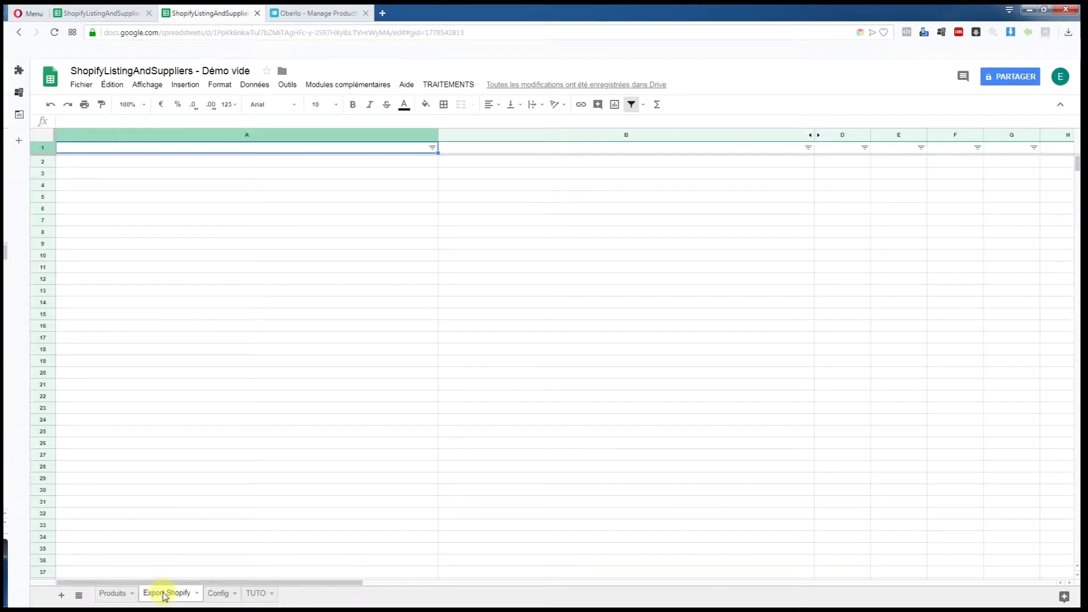
Import products_export.csv from the computer into the Export Shopify sheet, replacing the active sheet and keeping automatic separator detection.
click(81, 85)
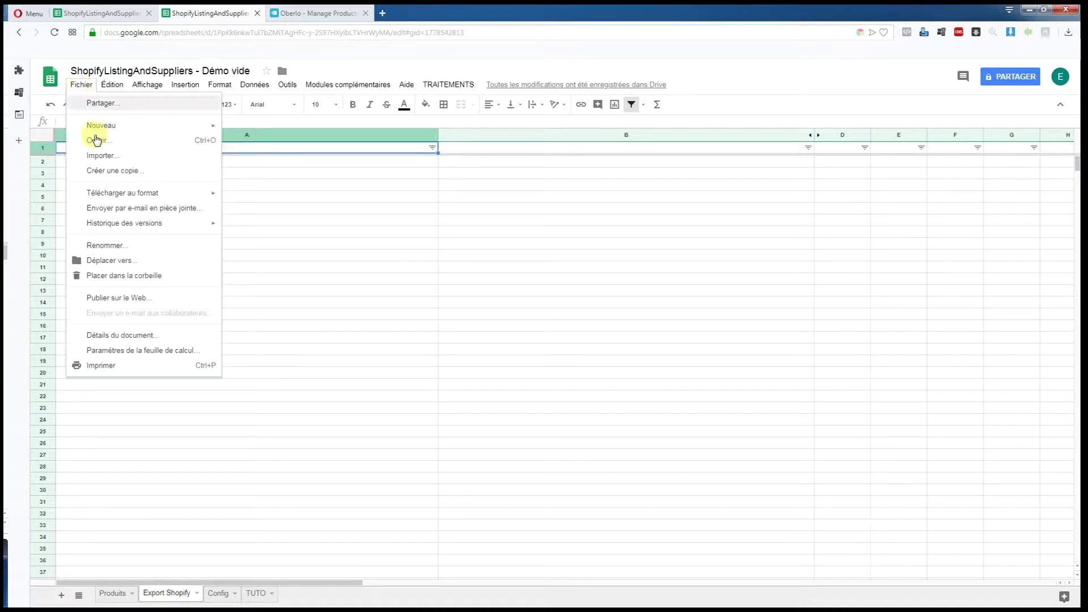
click(102, 156)
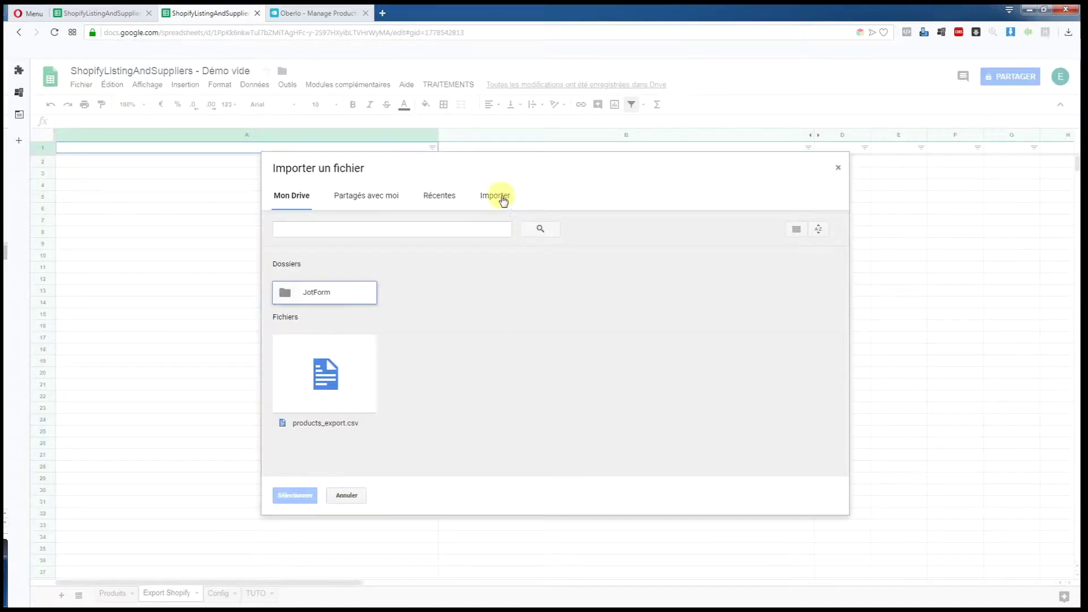
click(496, 196)
click(578, 360)
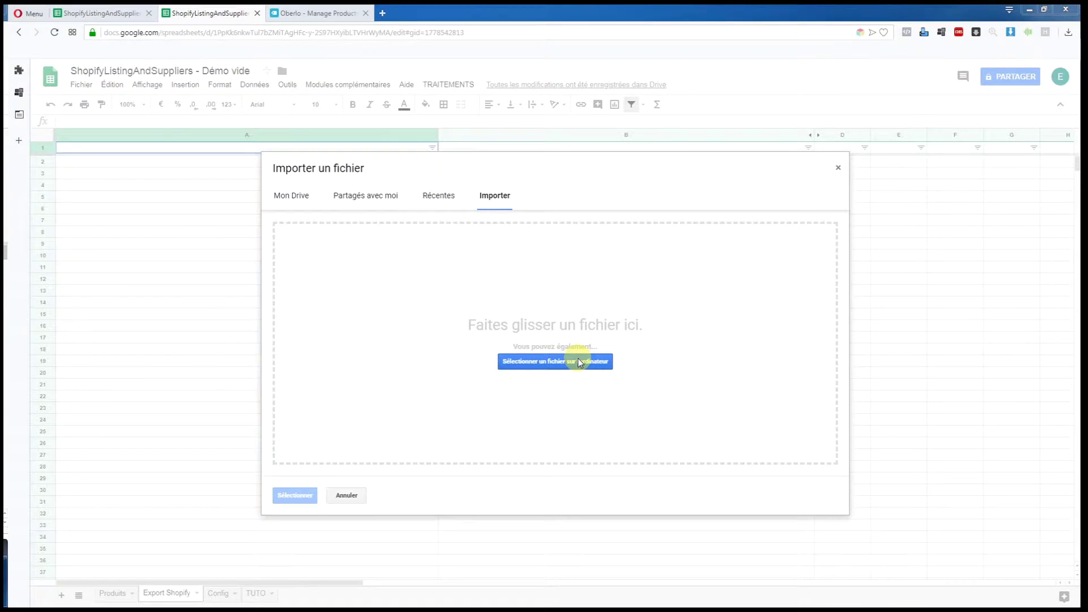
click(152, 83)
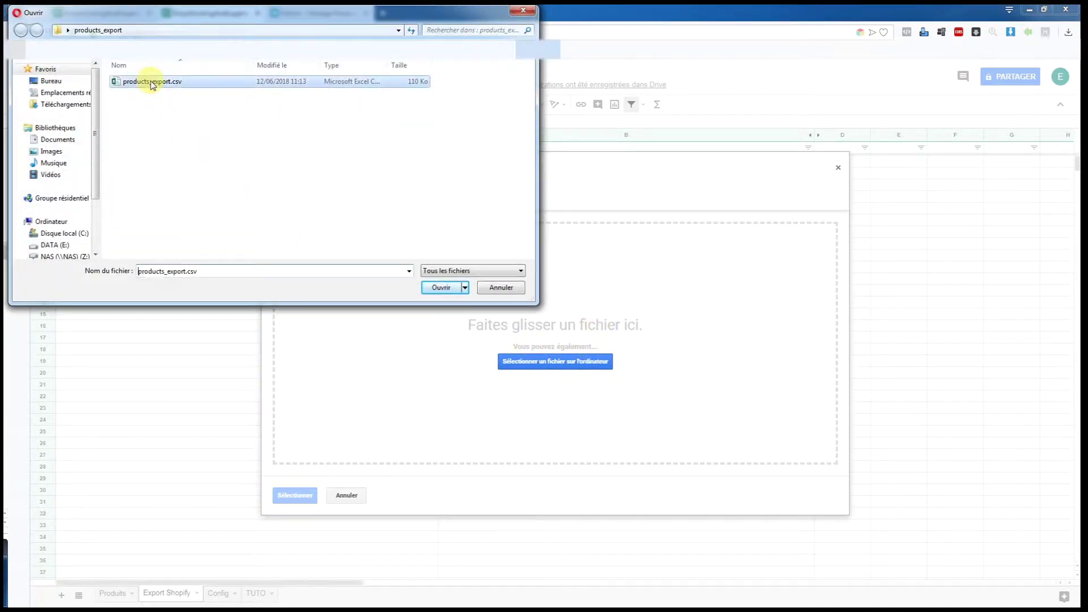
click(432, 290)
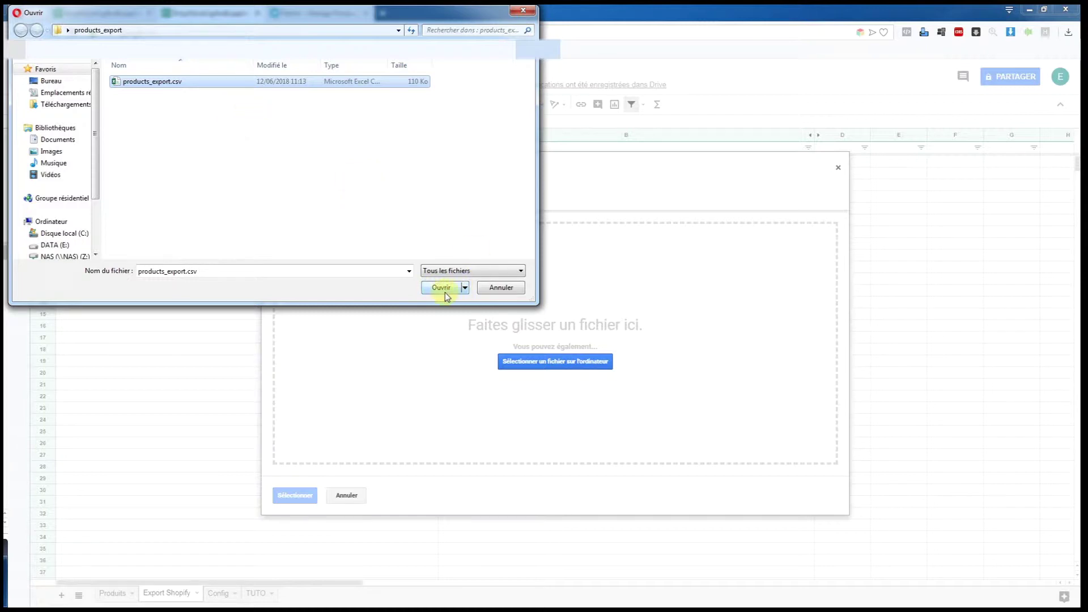
click(441, 289)
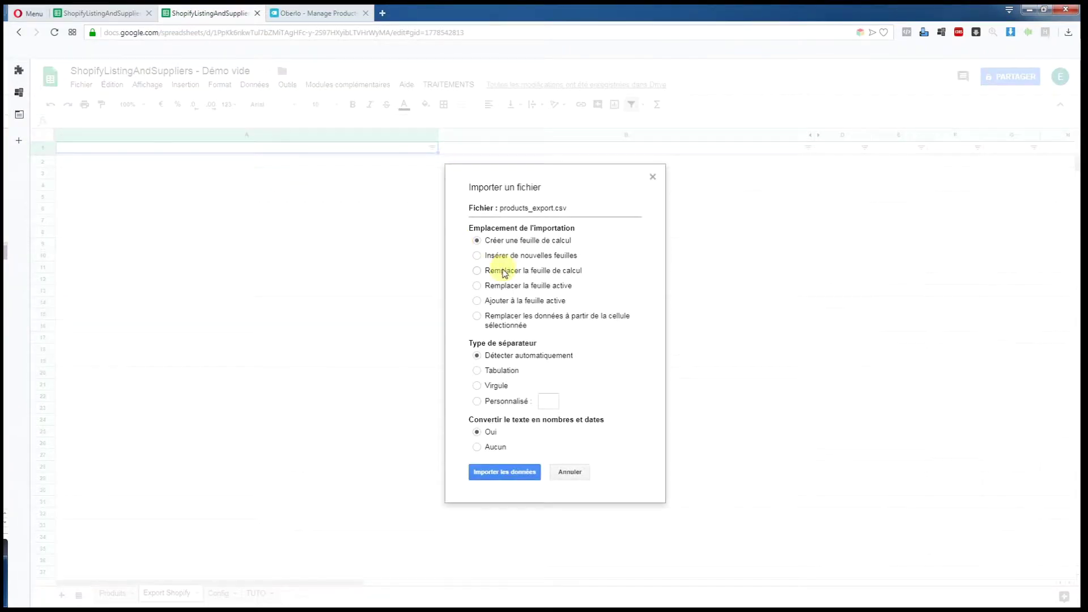
click(501, 287)
click(502, 475)
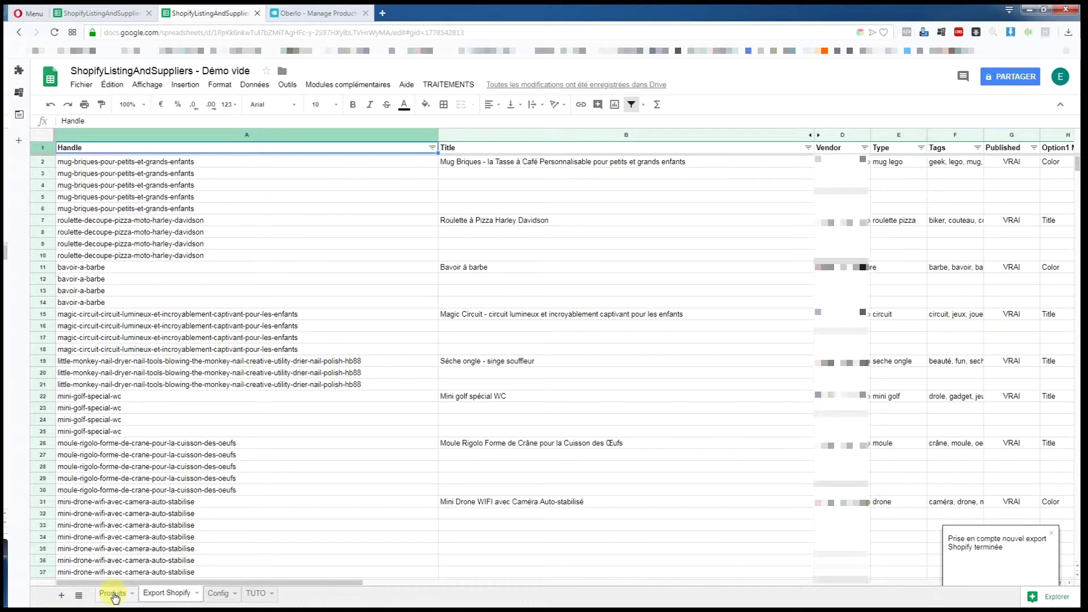
Review the imported product list on the Produits sheet, down to its last row and back.
click(113, 594)
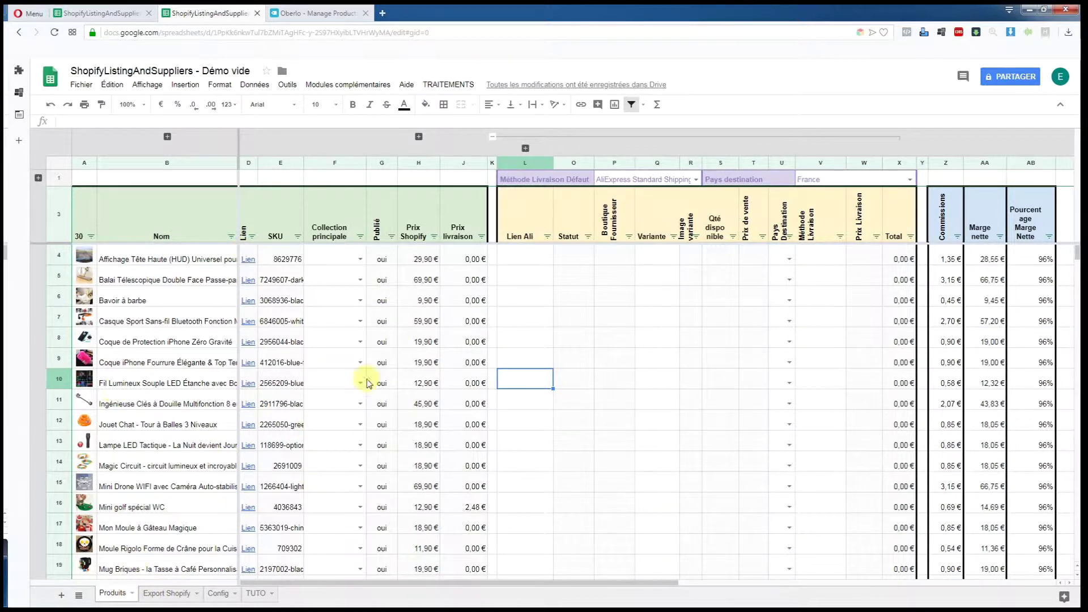
scroll(345, 426, down, 4)
scroll(346, 431, down, 1)
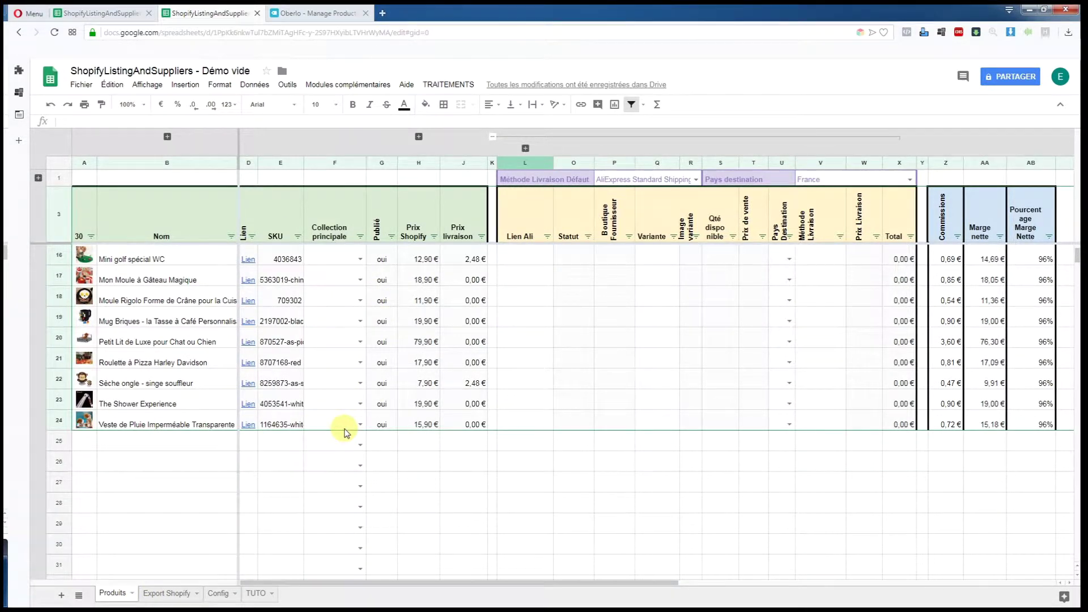
scroll(345, 432, up, 5)
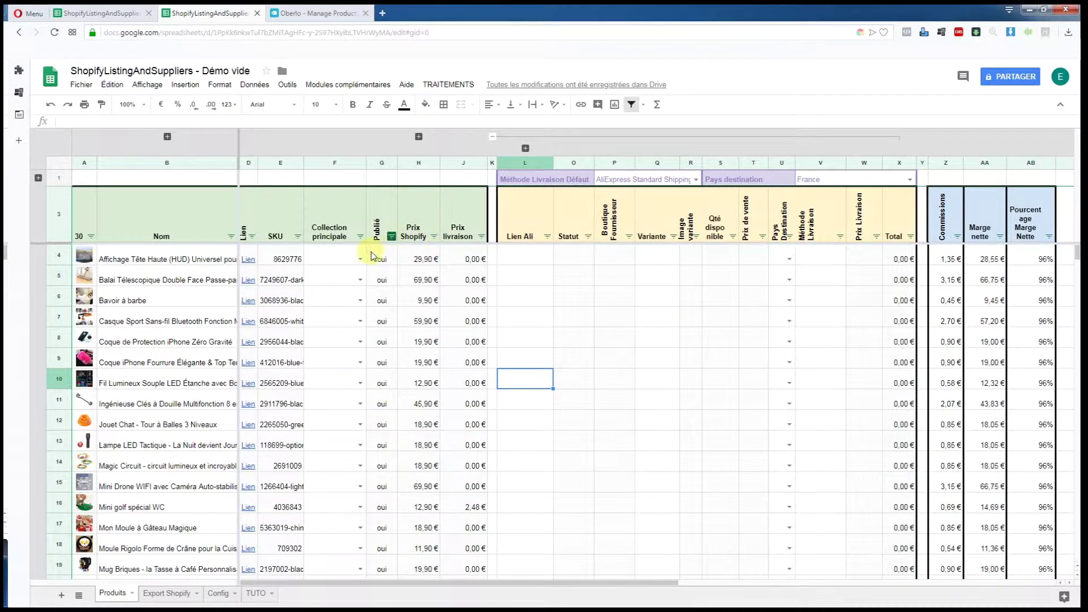
Set the main collection to Pour les hommes for Affichage Tête Haute and Pour les femmes for Balai Télescopique.
click(362, 259)
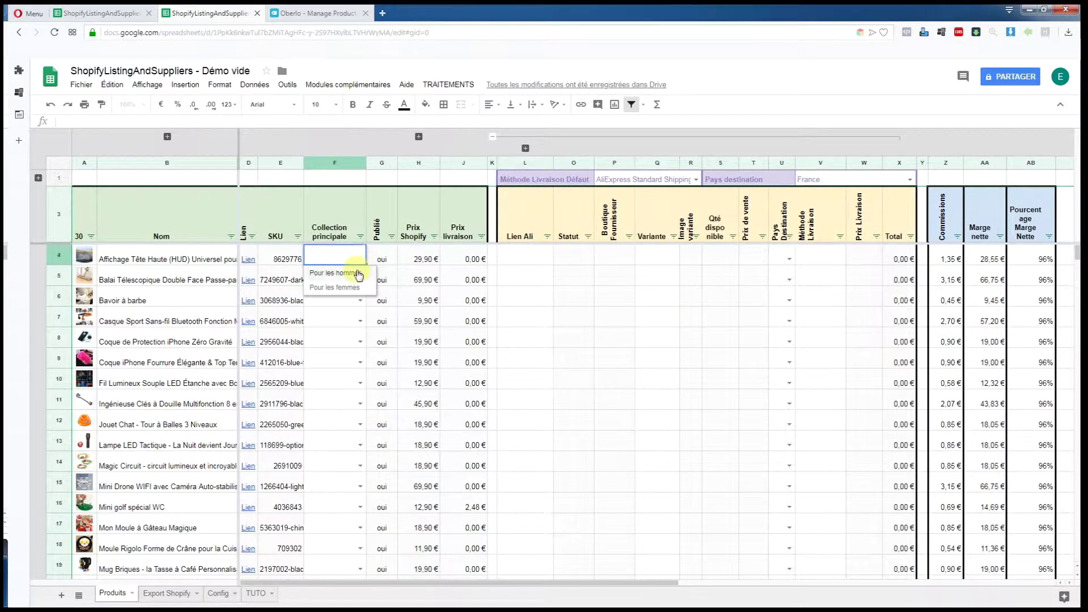
click(352, 275)
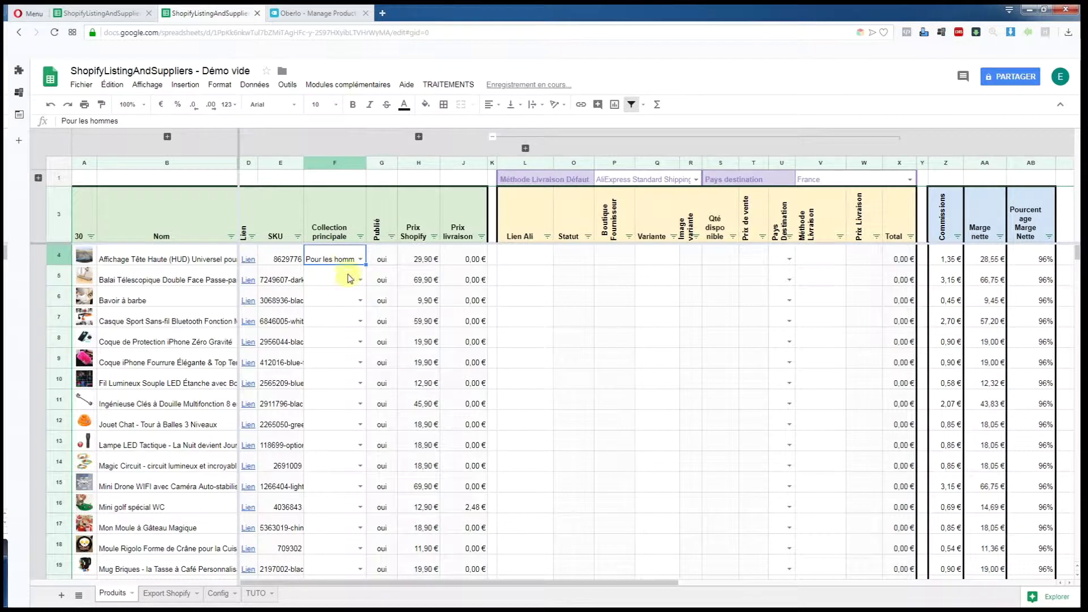
click(360, 280)
click(348, 309)
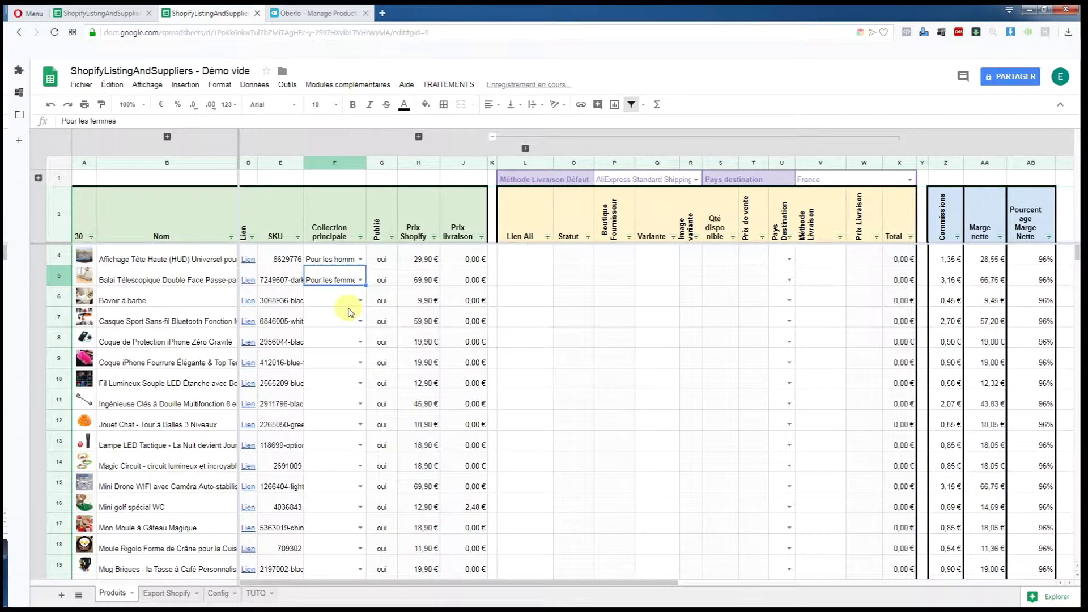
Examine the Collections list on the Config sheet that supplies the collection choices.
click(218, 593)
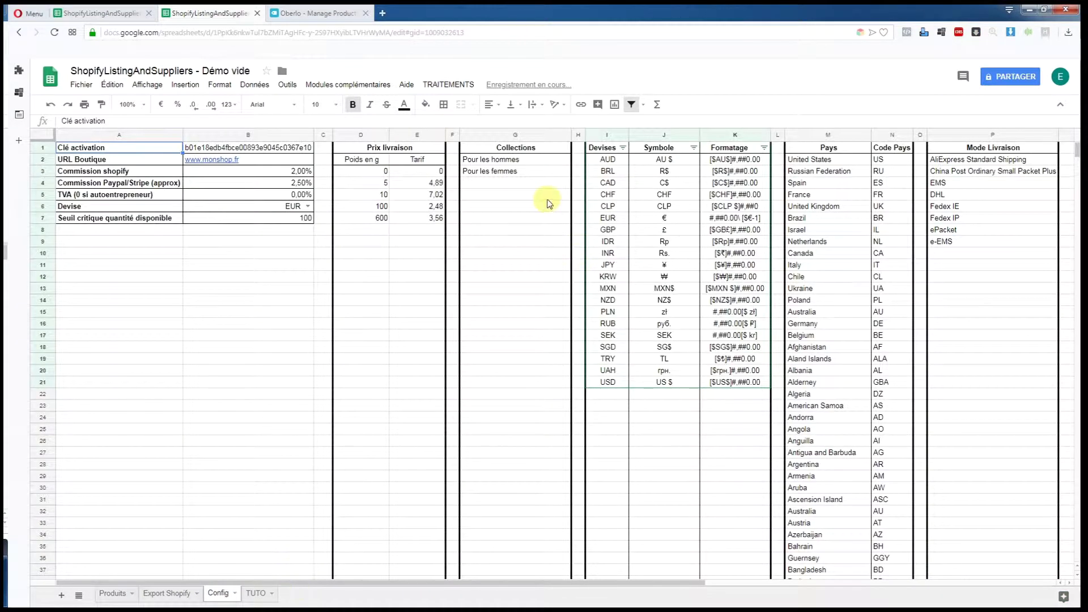
drag(510, 160, 512, 287)
click(512, 287)
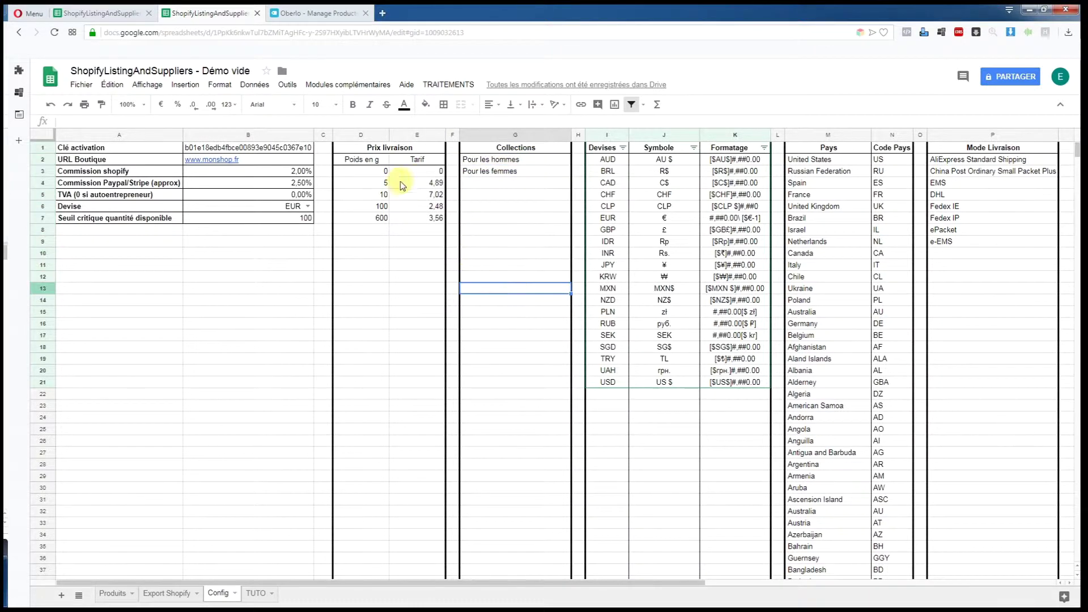
Examine the Prix livraison table of weights and rates on the Config sheet.
drag(379, 172, 418, 248)
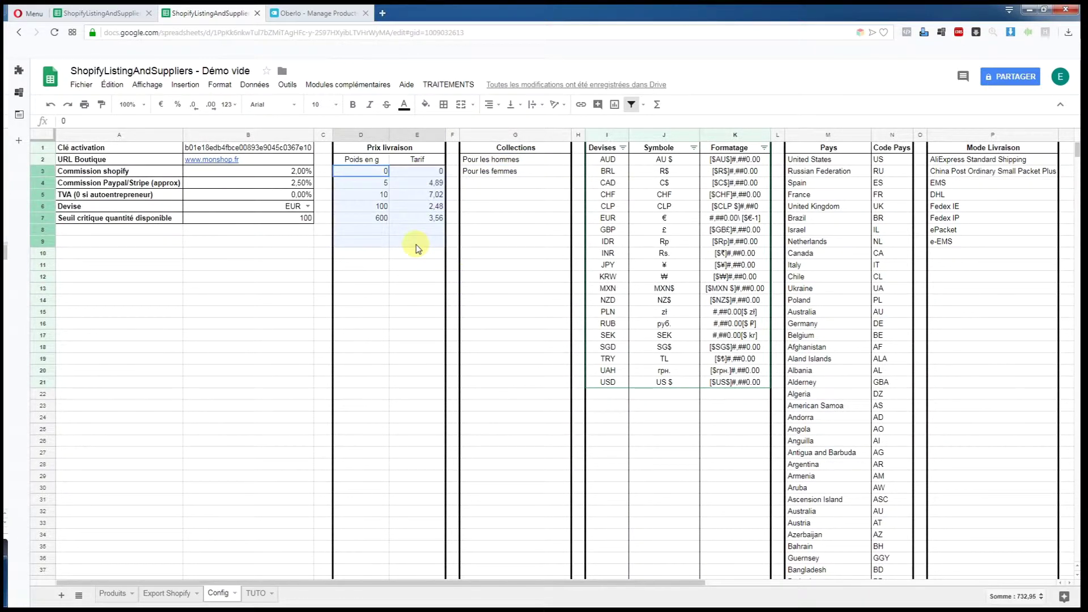
click(378, 219)
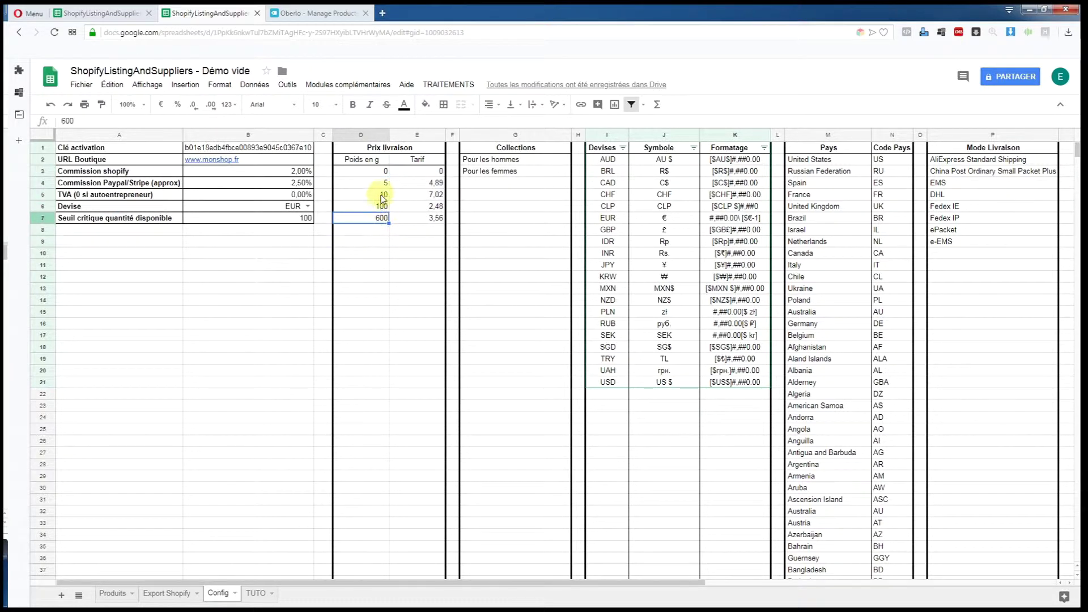
click(378, 229)
Compare the Prix livraison column on the Produits sheet with the rates on the Config sheet, ending on Produits.
click(111, 595)
drag(463, 259, 461, 442)
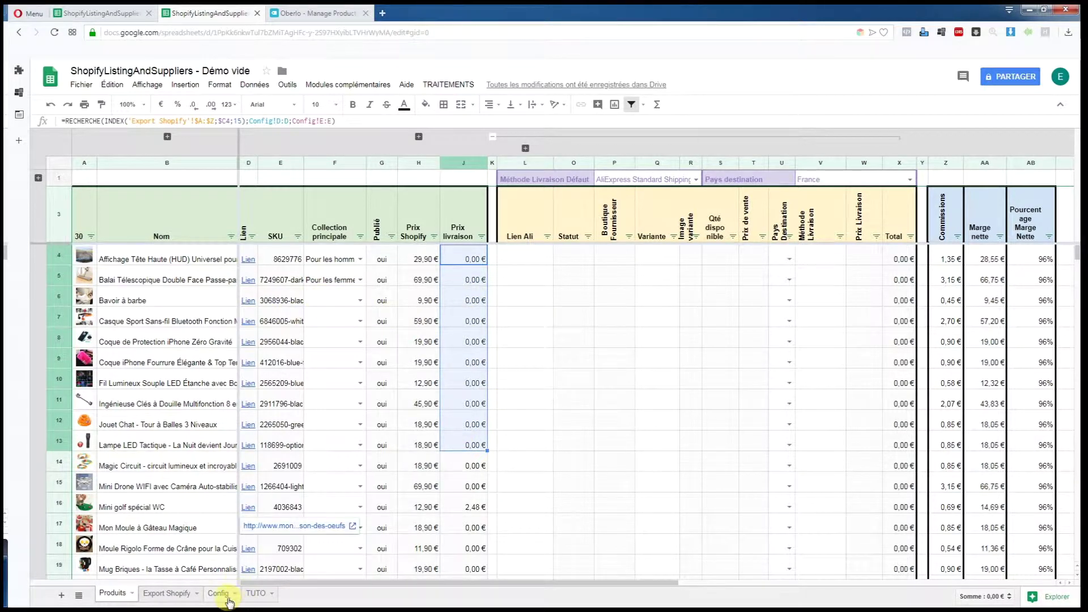
click(220, 593)
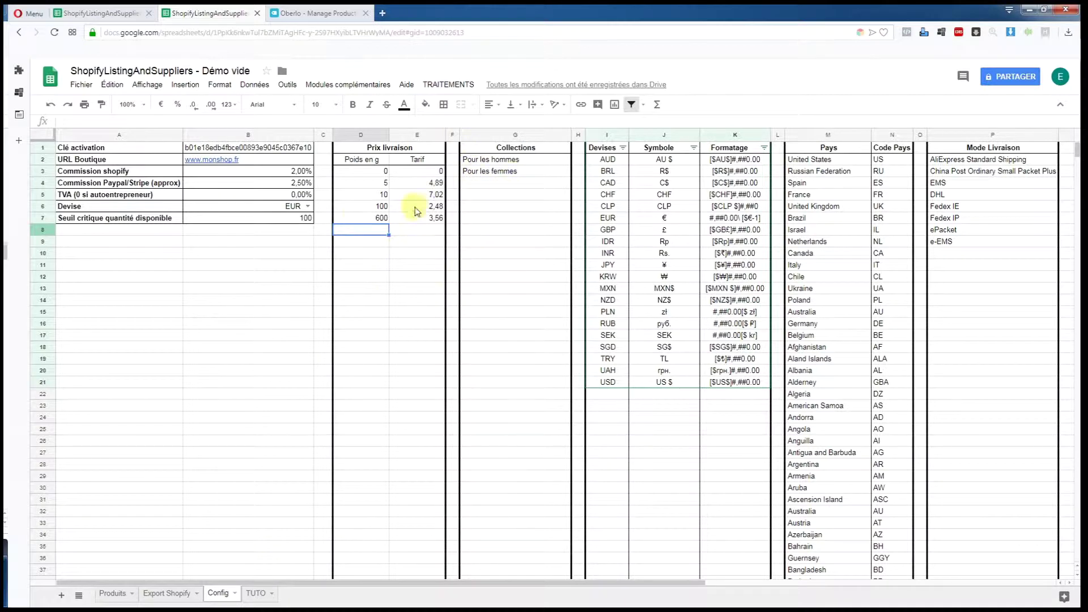
click(110, 598)
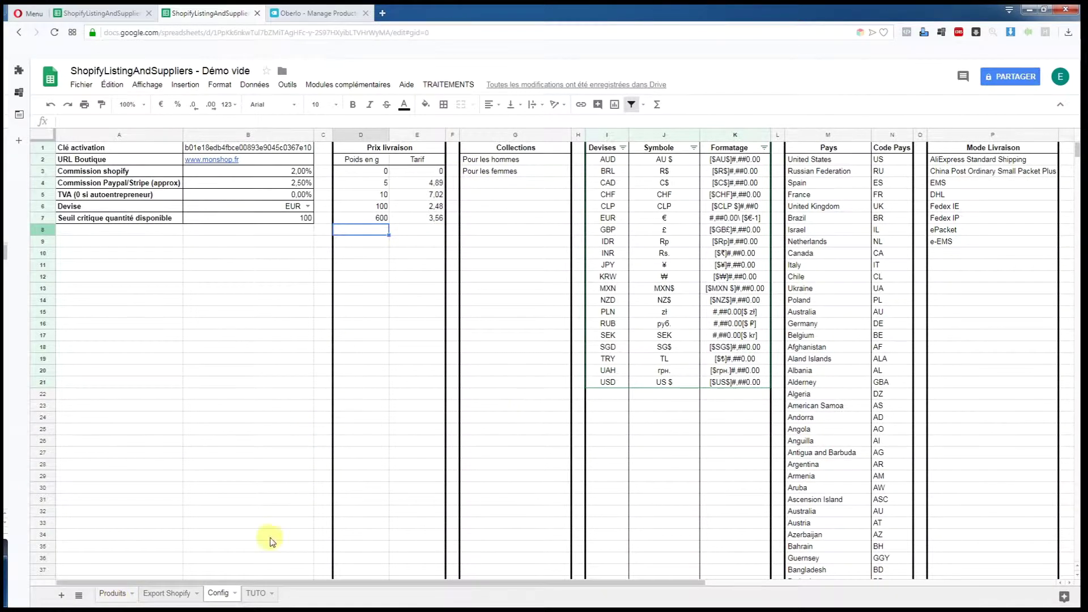
Switch to Oberlo's product list and open the AliExpress supplier page of Roulette à Pizza Harley Davidson in a new tab.
click(530, 261)
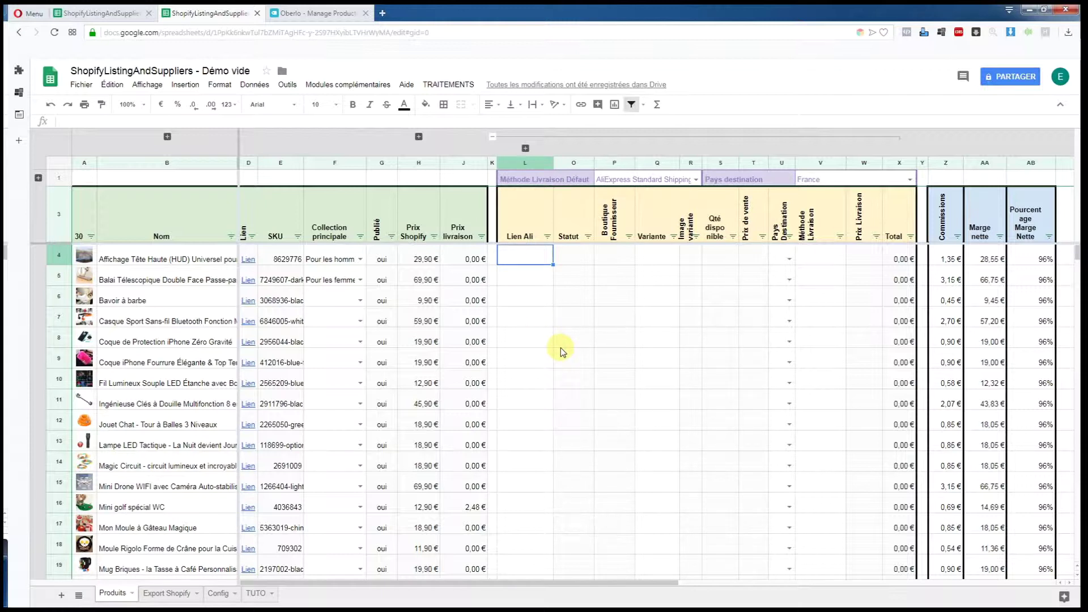
click(302, 15)
scroll(400, 301, down, 2)
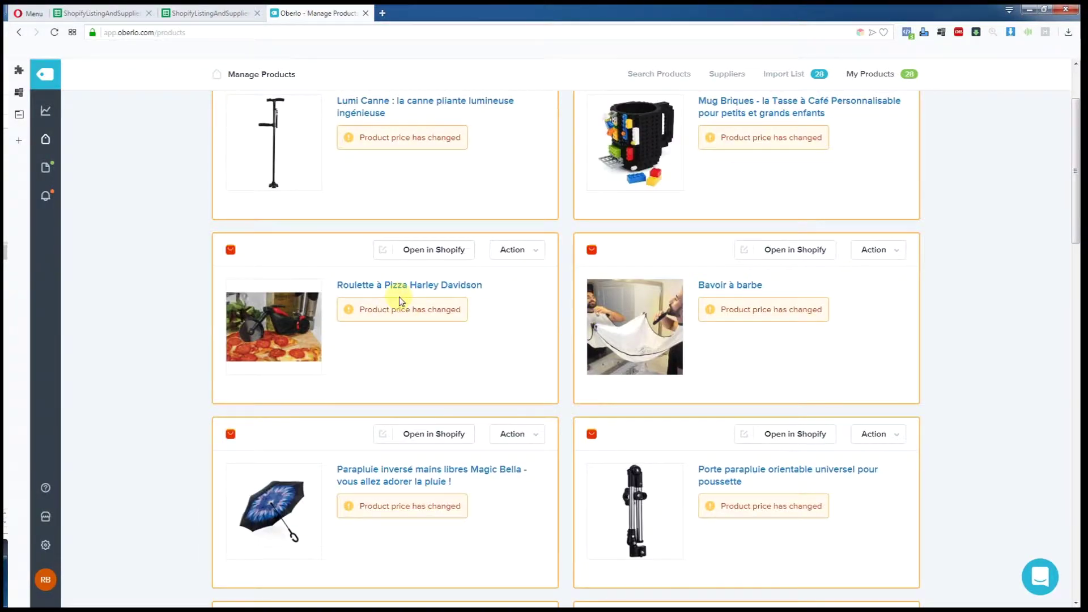
right_click(408, 285)
click(374, 289)
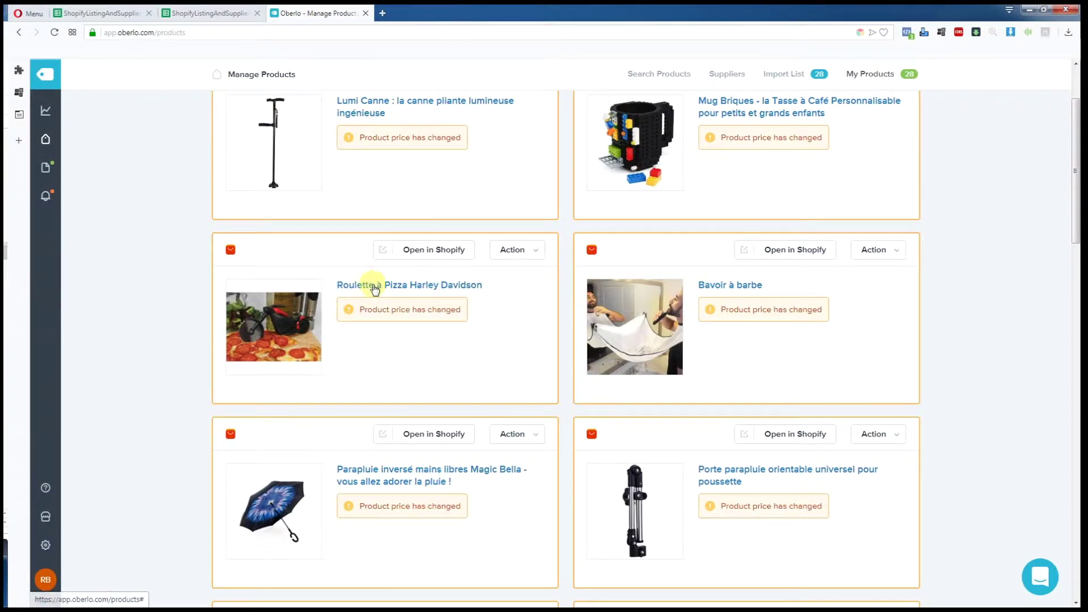
click(374, 289)
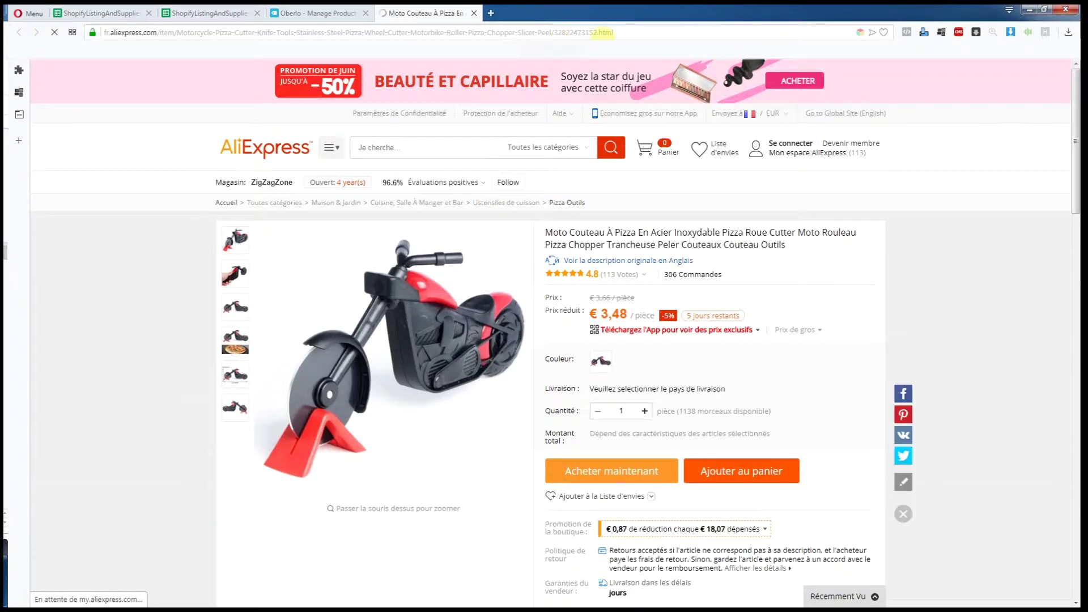
Copy the pizza cutter's AliExpress URL into the Lien Ali cell of Roulette à Pizza Harley Davidson and check its variant choices.
click(628, 34)
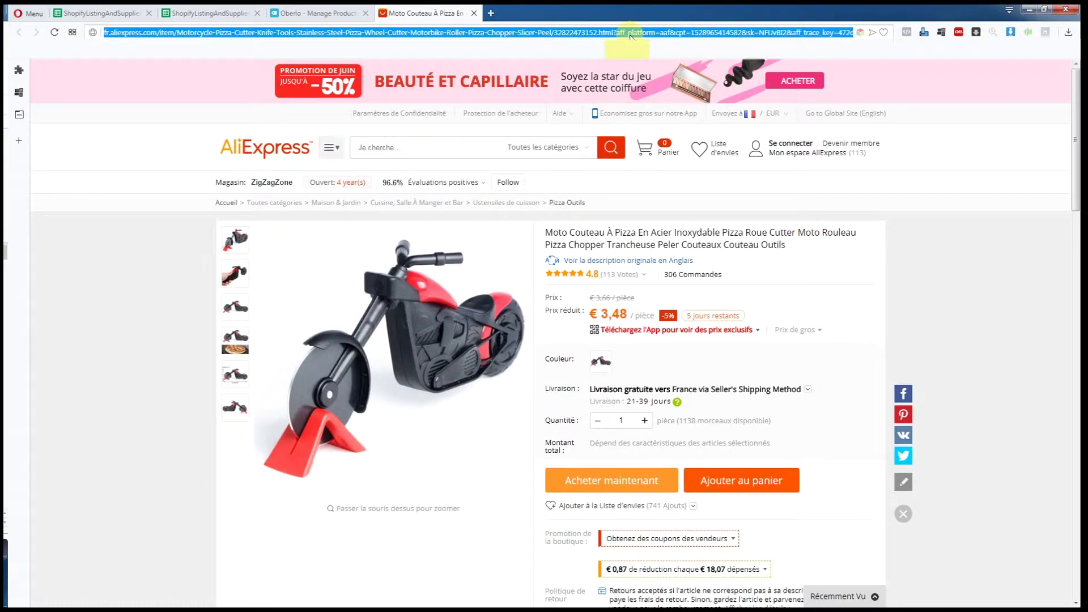
click(231, 13)
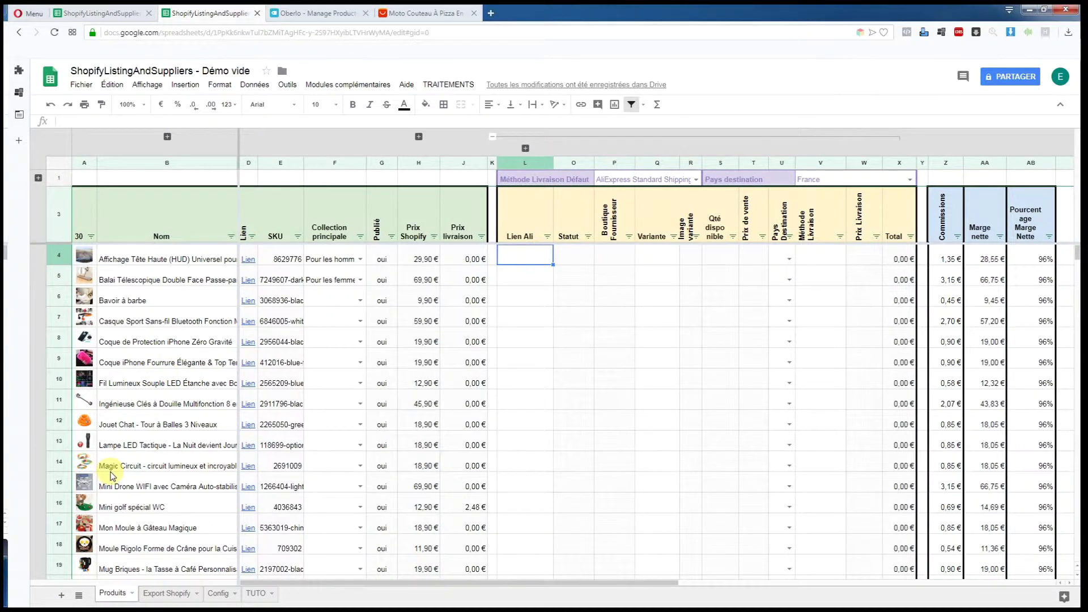
scroll(152, 546, down, 2)
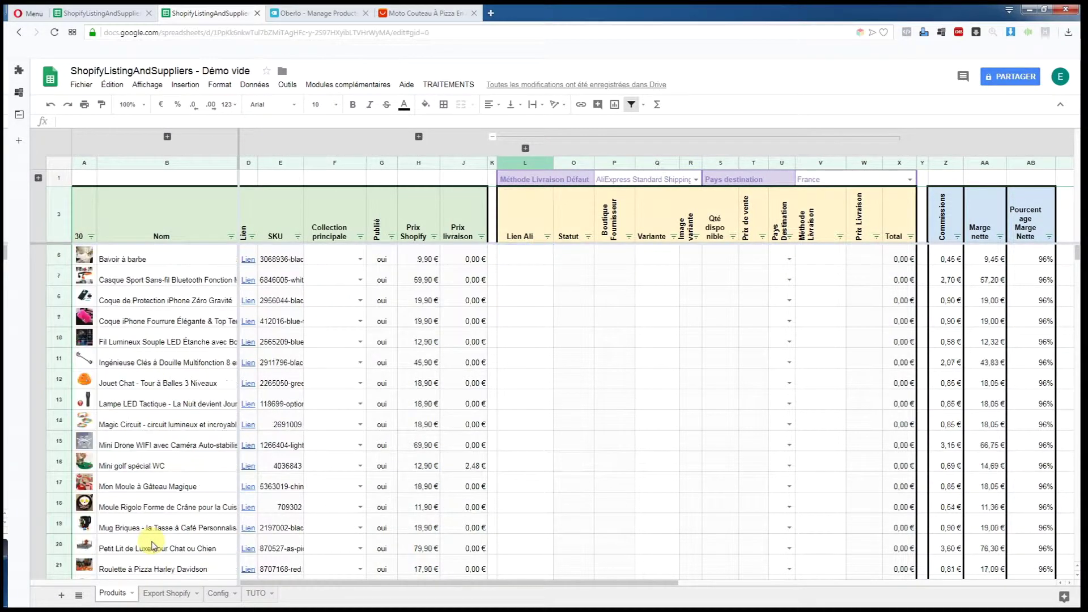
scroll(152, 546, down, 1)
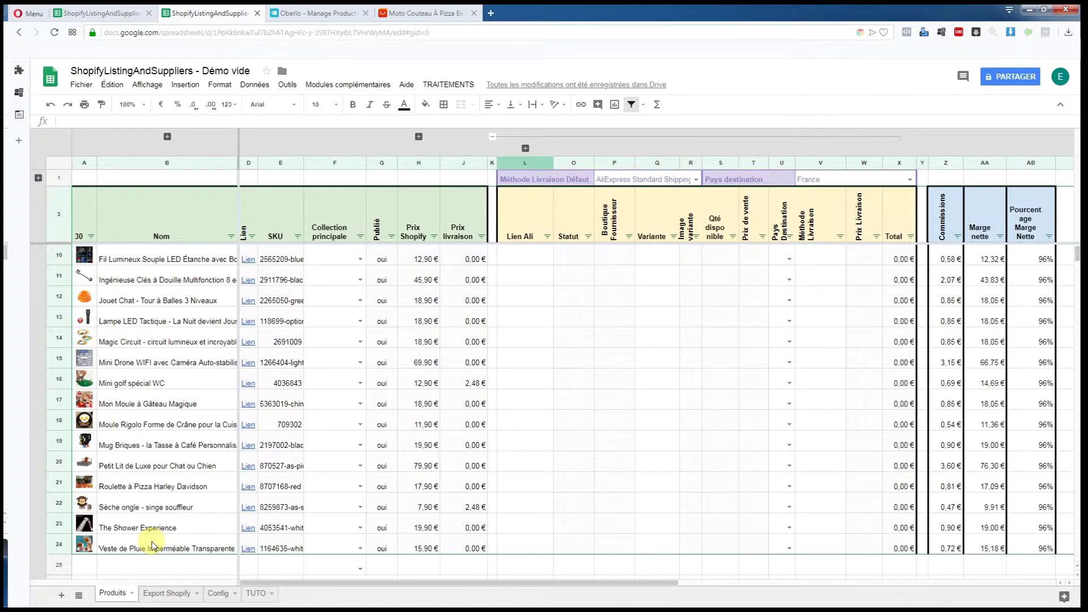
click(164, 487)
click(541, 487)
key(ctrl+v)
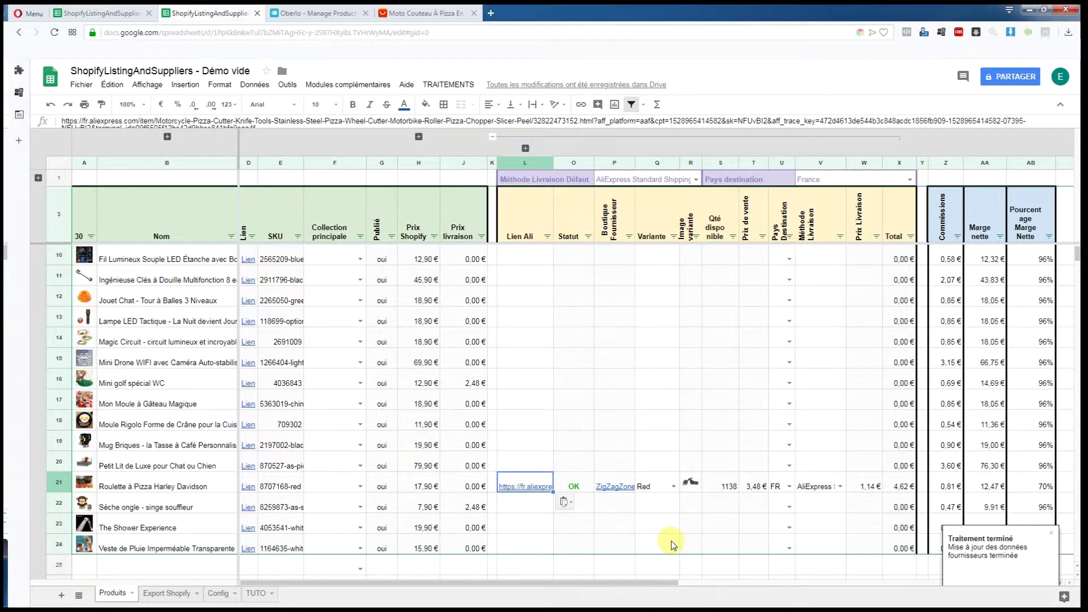
click(675, 487)
click(696, 504)
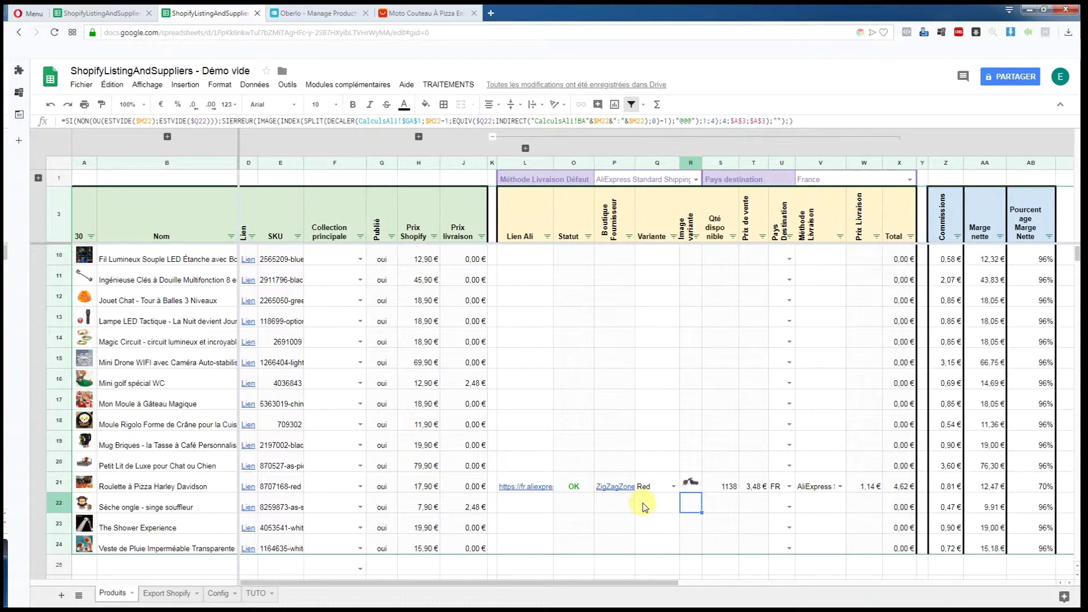
Open the AliExpress supplier page of Bavoir à barbe in a new tab from Oberlo's product list.
click(315, 12)
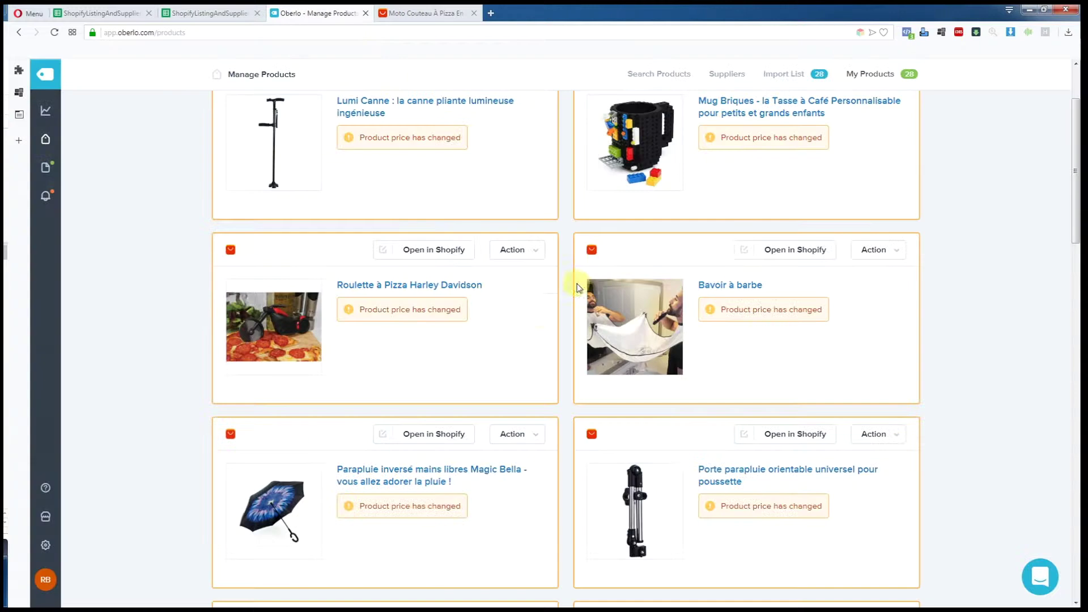
right_click(733, 282)
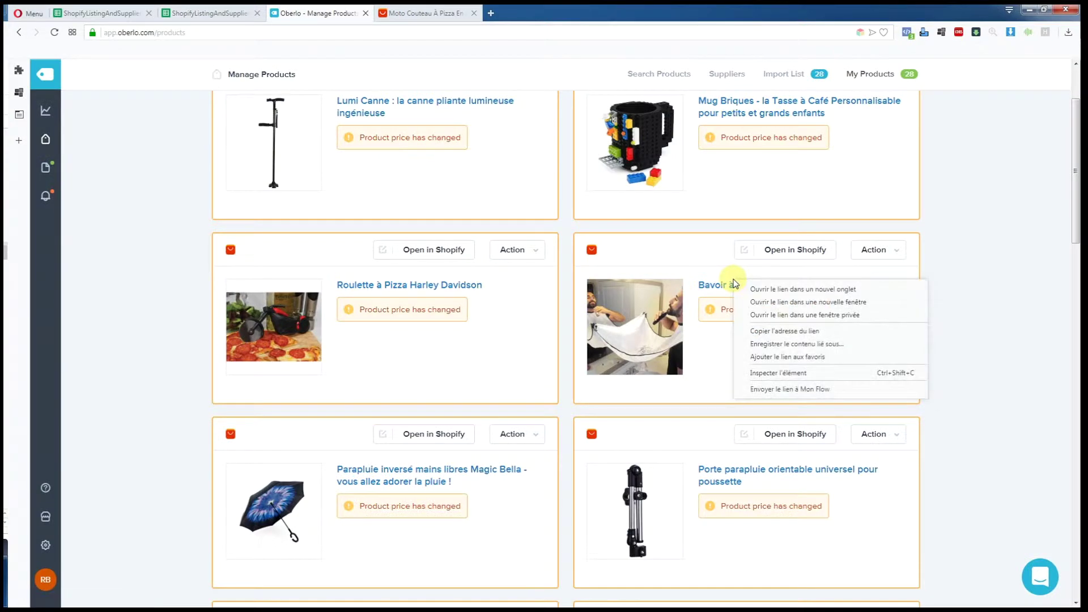
click(738, 286)
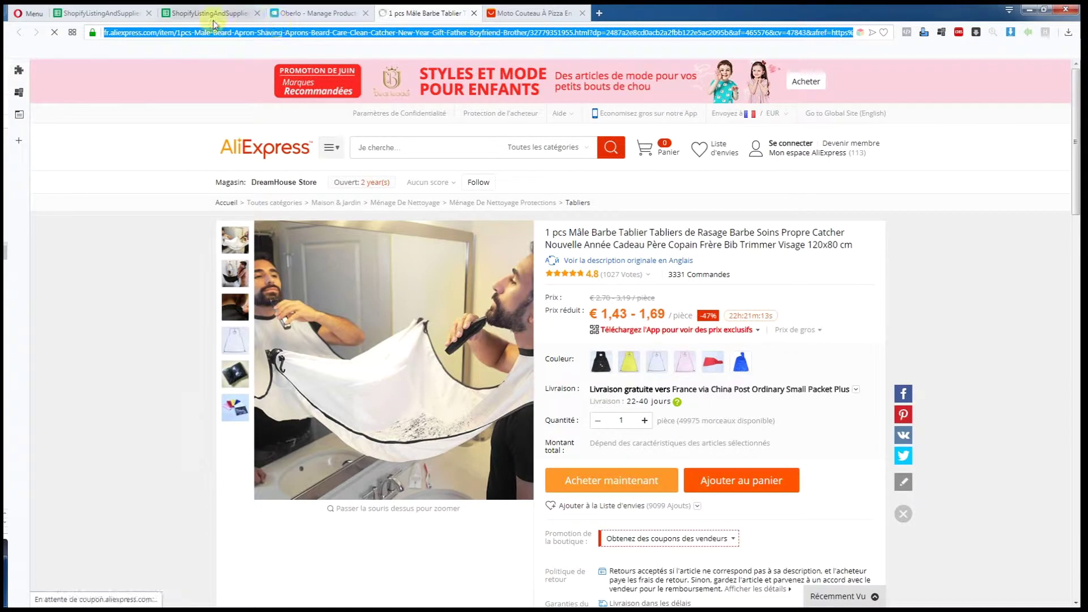
Paste the copied AliExpress URL into the Lien Ali cell of Bavoir à barbe and set its variant to white.
click(213, 19)
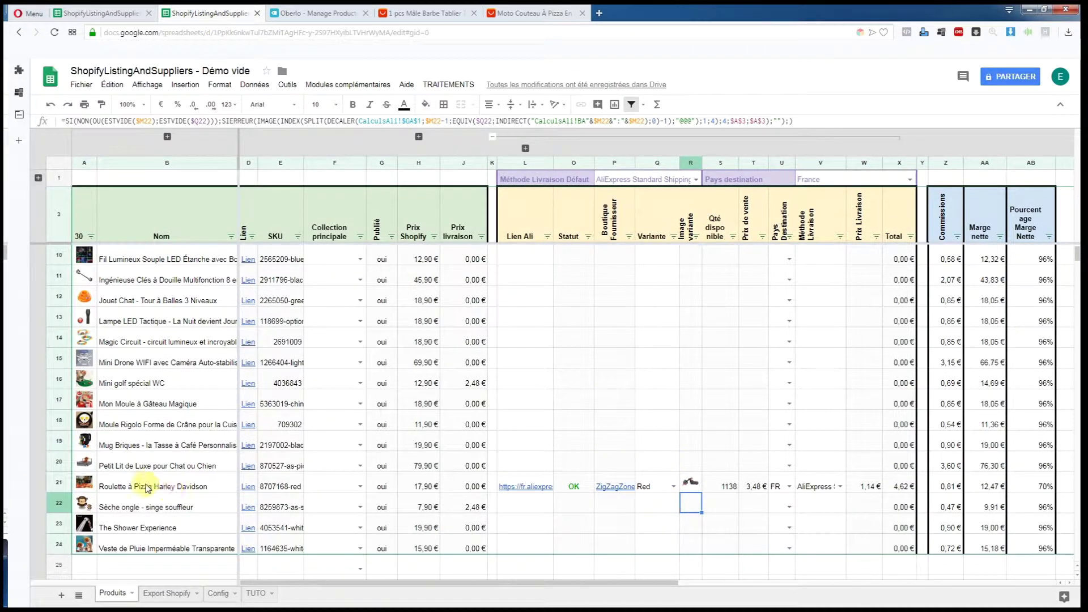
click(543, 300)
key(ctrl+v)
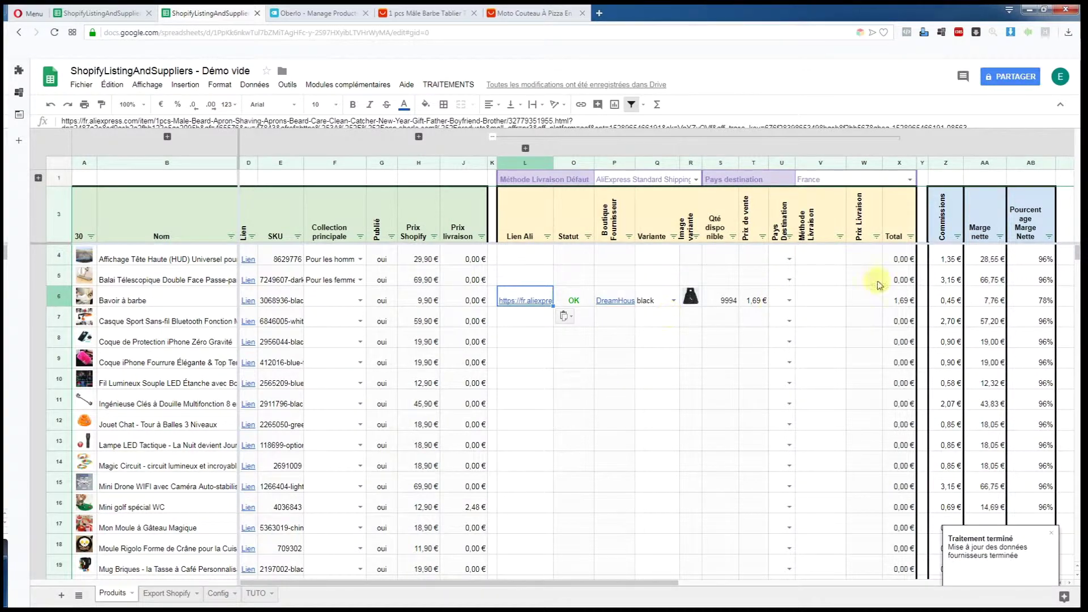
click(674, 301)
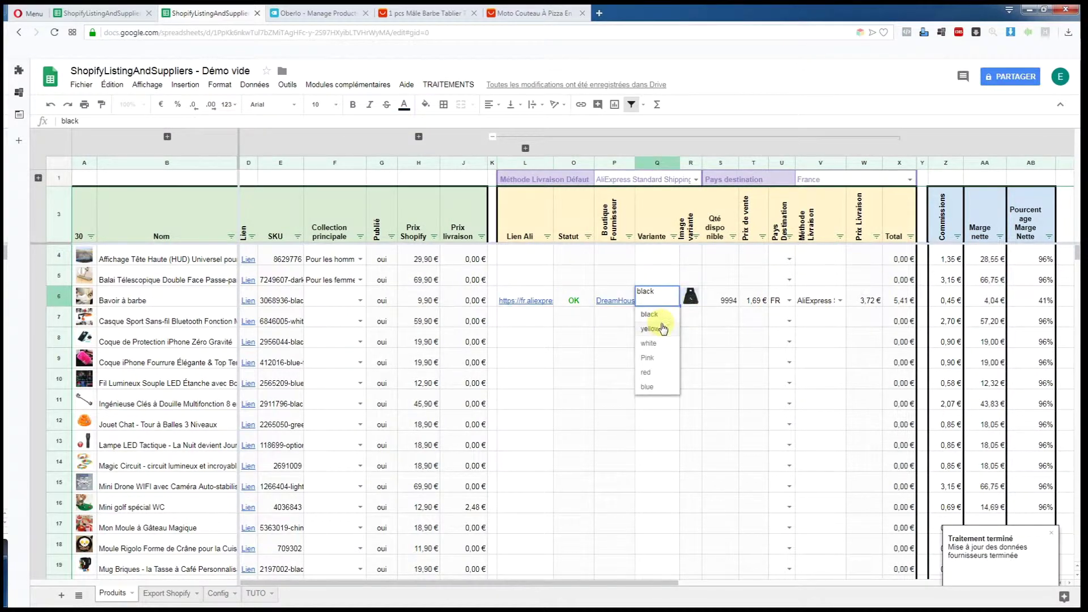
click(656, 343)
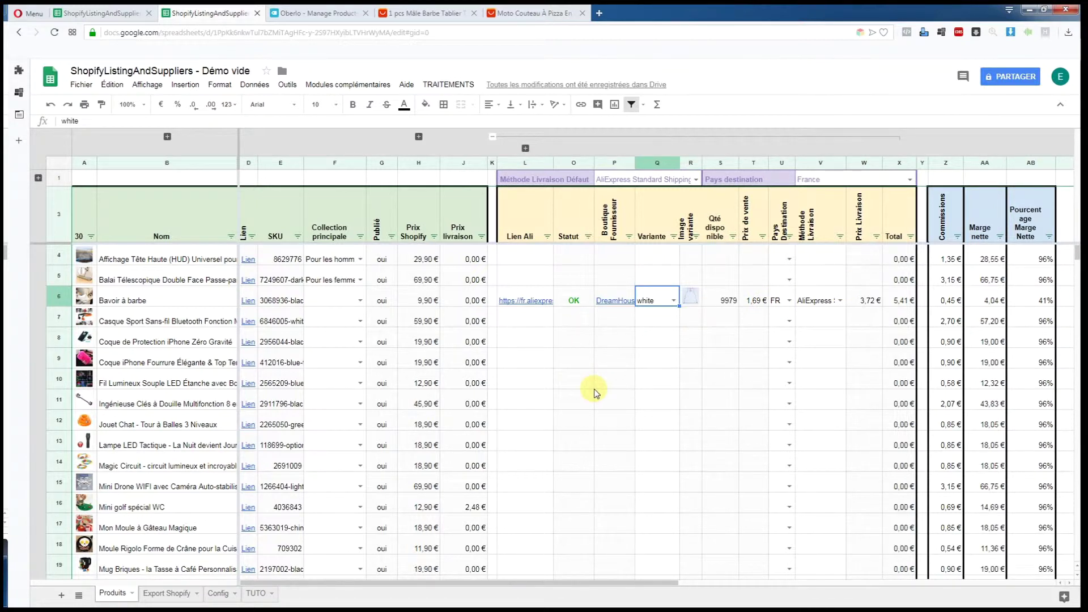
Add the AliExpress links from Oberlo for Mug Briques, Magic Circuit, Sèche ongle and Mini golf spécial WC, and close the used supplier pages.
click(312, 17)
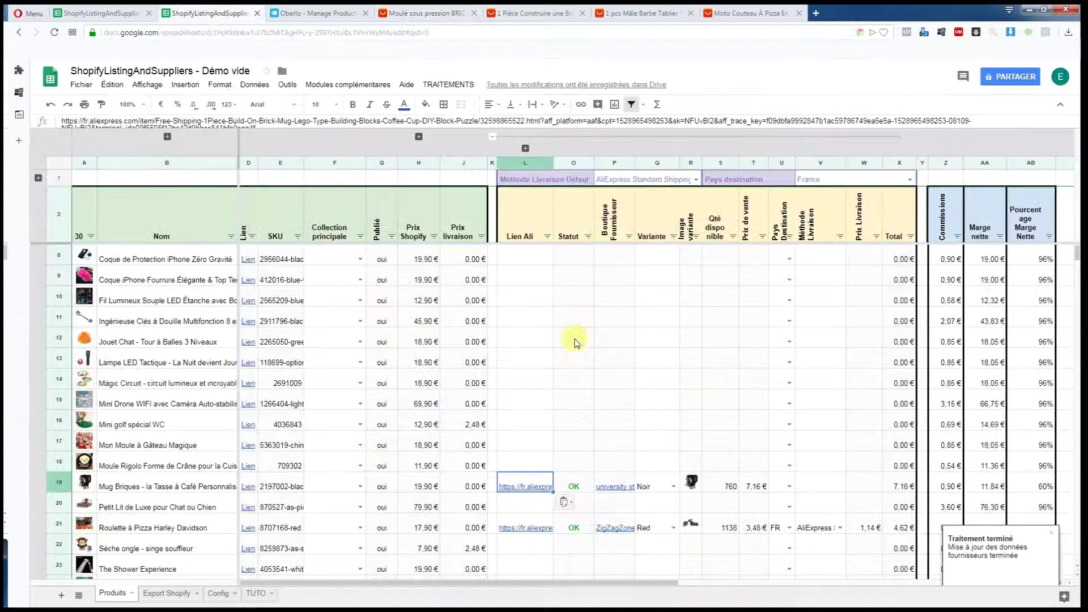
key(ctrl+v)
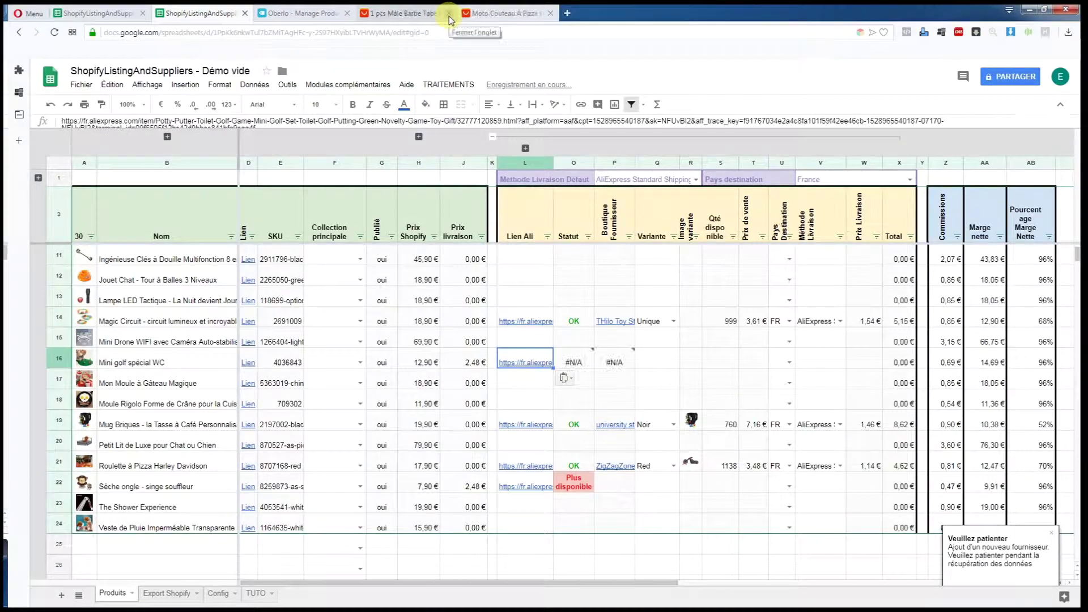
click(450, 14)
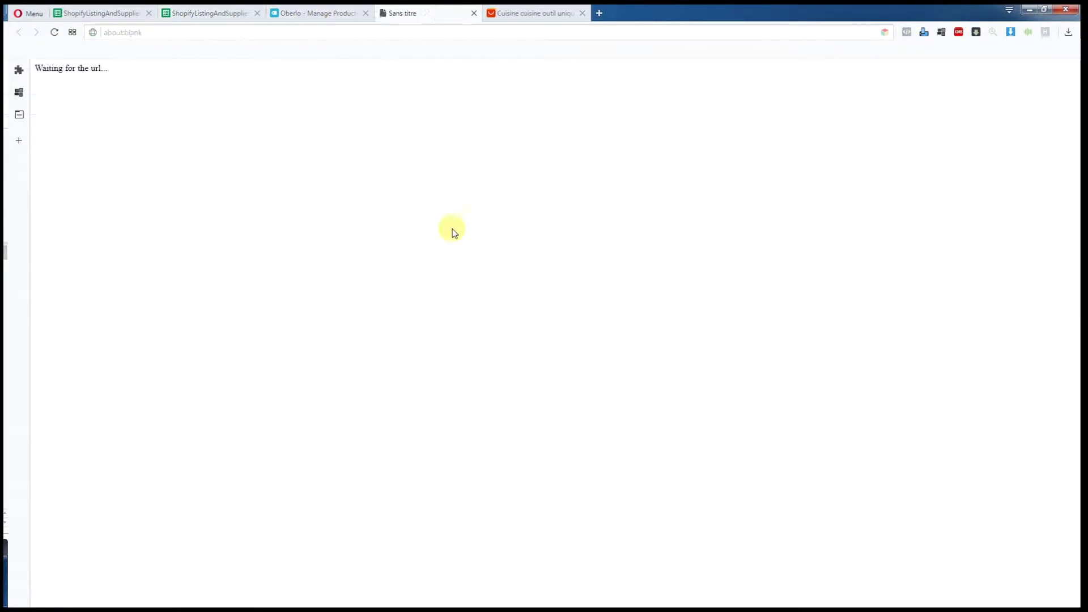
Paste the copied supplier URL into the Lien Ali cell of Mini Drone WIFI and copy the Lampe LED Tactique supplier link via Oberlo.
click(525, 342)
key(ctrl+v)
click(318, 13)
click(397, 32)
click(189, 14)
Add the AliExpress supplier links of The Shower Experience, Affichage Tête Haute and Casque Sport from Oberlo to their Lien Ali cells.
click(318, 13)
click(448, 201)
click(210, 13)
click(515, 420)
key(ctrl+v)
click(318, 13)
click(543, 407)
click(210, 13)
click(319, 13)
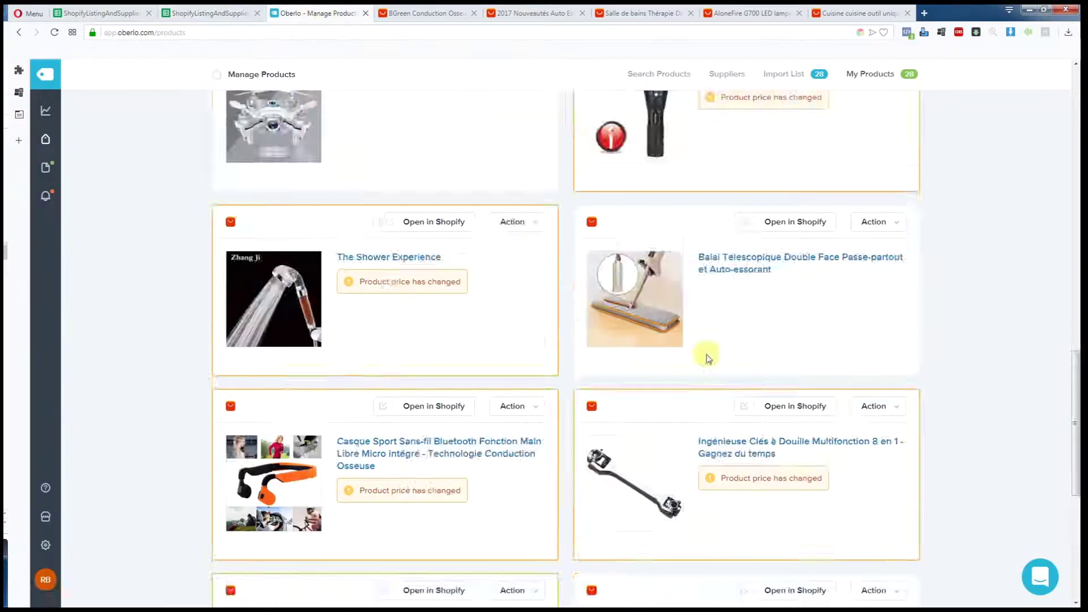
Open the AliExpress supplier of Ingénieuse Clés à Douille from Oberlo and paste its URL into the product's Lien Ali cell.
click(873, 406)
click(397, 33)
click(199, 14)
scroll(538, 342, up, 2)
click(525, 403)
key(ctrl+v)
Add the AliExpress links of Balai Télescopique and Coque iPhone Fourrure to their Lien Ali cells and close the used supplier pages.
click(312, 13)
click(451, 179)
click(275, 13)
click(457, 15)
click(456, 15)
click(205, 13)
click(525, 403)
key(ctrl+v)
Add the AliExpress supplier links of Fil Lumineux Souple LED and Coque de Protection iPhone Zéro Gravité from Oberlo to the Produits sheet.
click(318, 13)
click(522, 269)
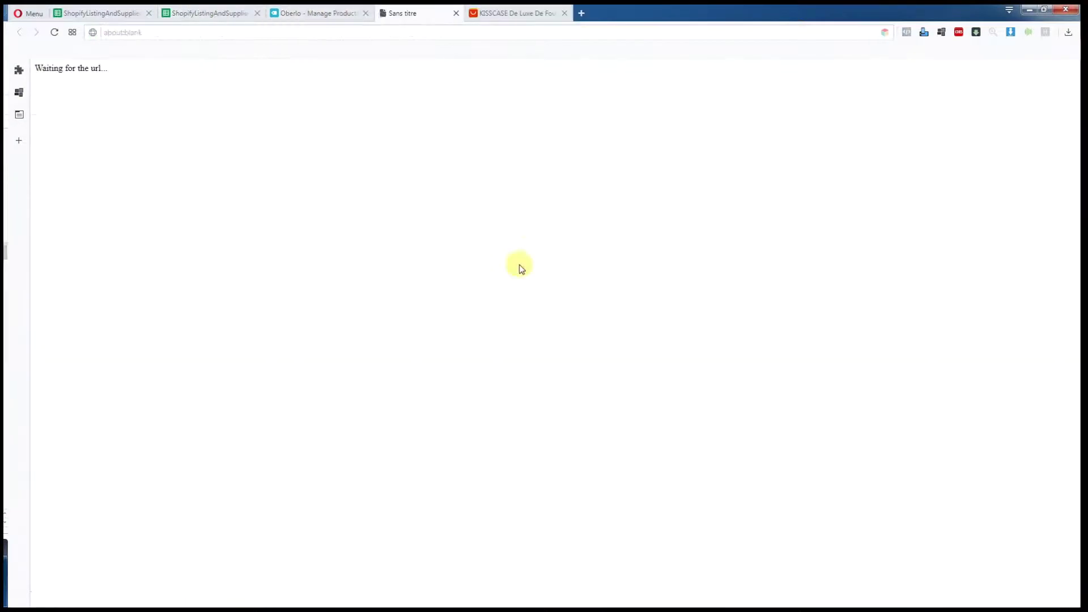
click(209, 13)
click(319, 13)
scroll(582, 531, up, 5)
click(210, 13)
click(318, 13)
click(210, 13)
Copy the HOOPET AliExpress URL into the Lien Ali cell of Veste de Pluie Imperméable Transparente.
click(318, 13)
click(210, 13)
scroll(508, 424, down, 5)
scroll(508, 424, up, 2)
click(525, 485)
key(ctrl+v)
Open the supplier pages of Jouet Chat and Petit Lit de Luxe from Oberlo and return to the Produits sheet.
click(318, 13)
click(394, 418)
click(319, 13)
click(416, 596)
click(209, 13)
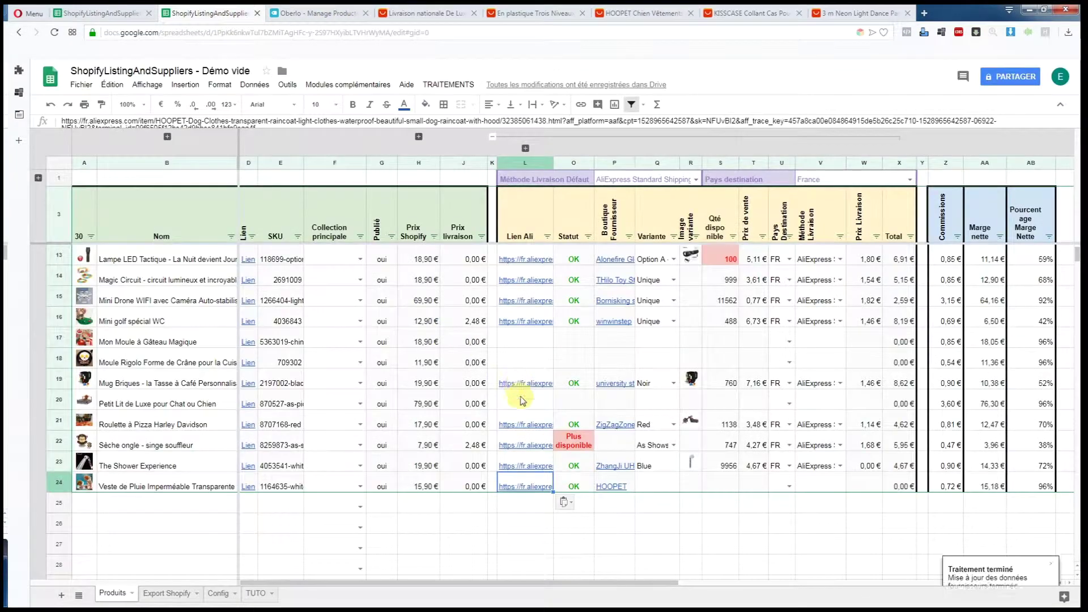
Open the supplier of Mon Moule à Gâteau Magique from Oberlo and paste its silicone cake mold URL into the Lien Ali cell.
click(323, 13)
click(757, 427)
click(201, 13)
scroll(533, 383, up, 1)
click(533, 383)
text(https://fr.aliexpress.com/item/New-4-Pcs-set-DIY-Silicone-Cake-Baking-Square-rectangular-Round-Shape-Mold-Magic-Bakeware-Bake/32805687901.html)
Copy the supplier URL of Jouet Chat - Tour à Balles 3 Niveaux into its Lien Ali cell.
scroll(556, 394, up, 2)
click(304, 14)
click(196, 13)
scroll(527, 330, down, 1)
click(525, 301)
key(ctrl+v)
Paste the egg mould's AliExpress URL into the Lien Ali cell of Moule Rigolo Forme de Crâne and close the remaining supplier pages.
click(283, 13)
scroll(503, 358, down, 5)
click(568, 480)
click(182, 13)
click(525, 425)
key(ctrl+v)
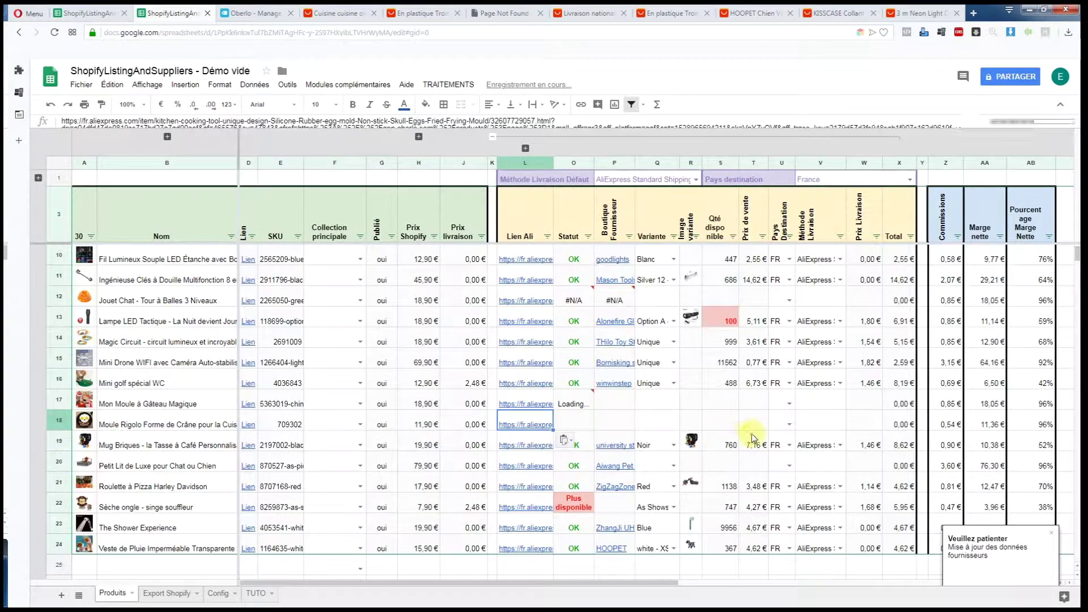
click(375, 13)
click(375, 14)
Examine the status, variant, available quantity, price and delivery columns of all the linked products on the Produits sheet.
scroll(748, 439, up, 2)
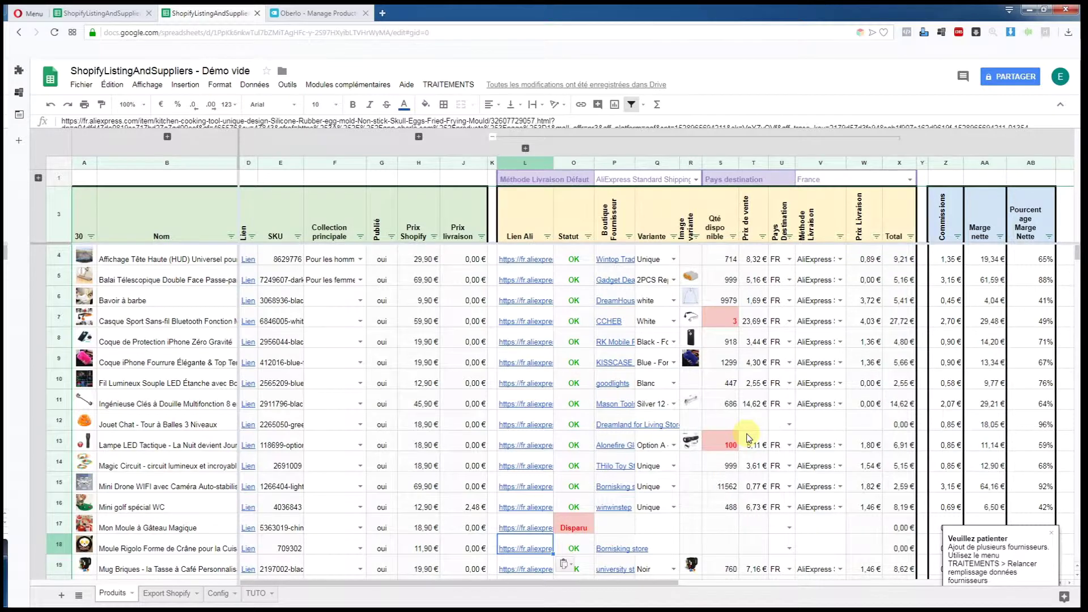
scroll(748, 438, down, 2)
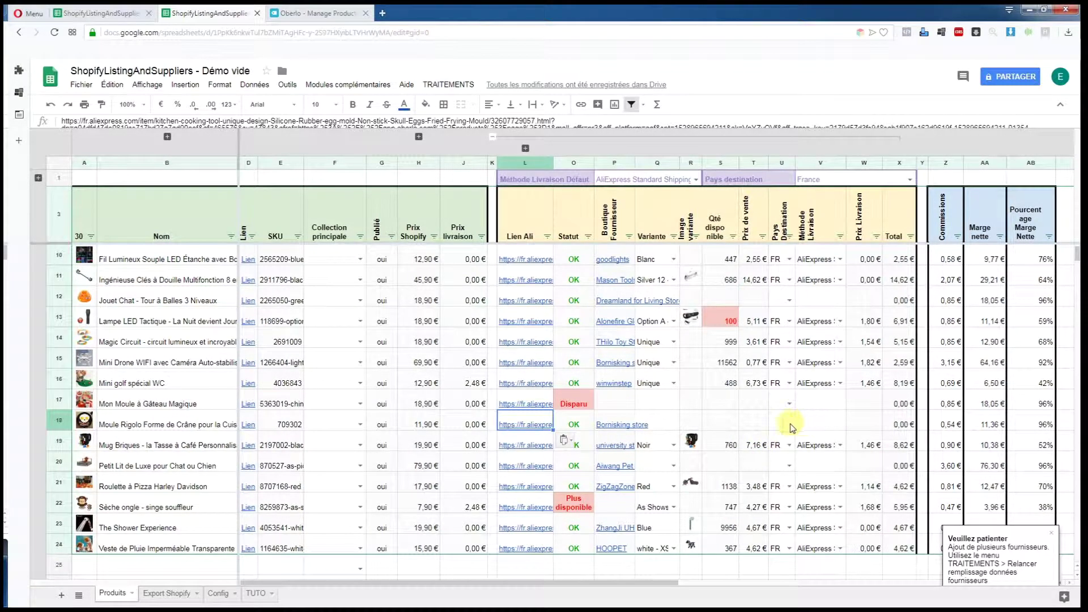
scroll(763, 461, up, 2)
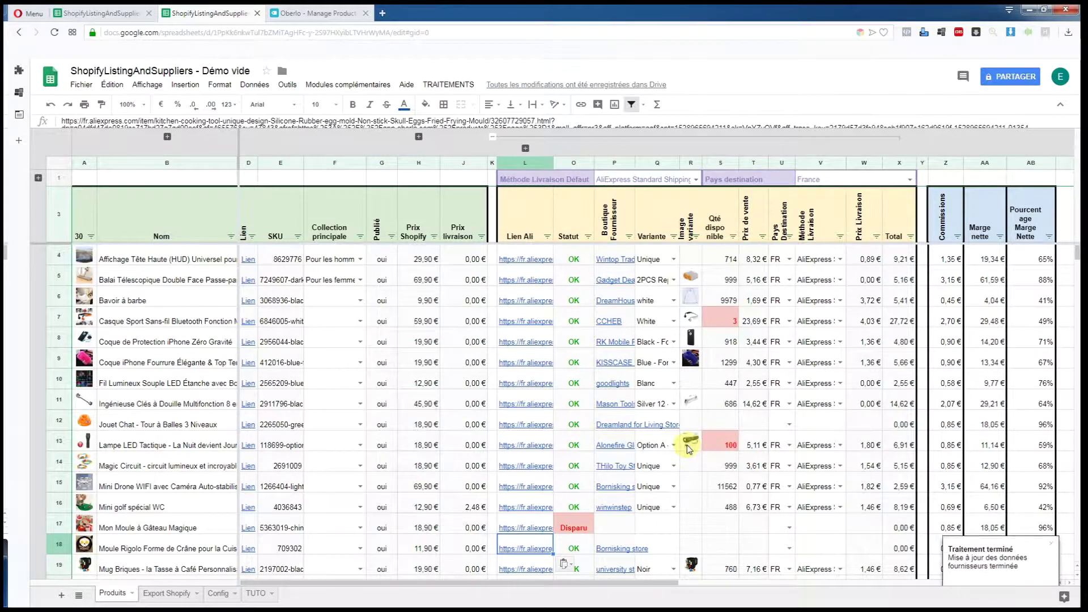
scroll(687, 444, down, 3)
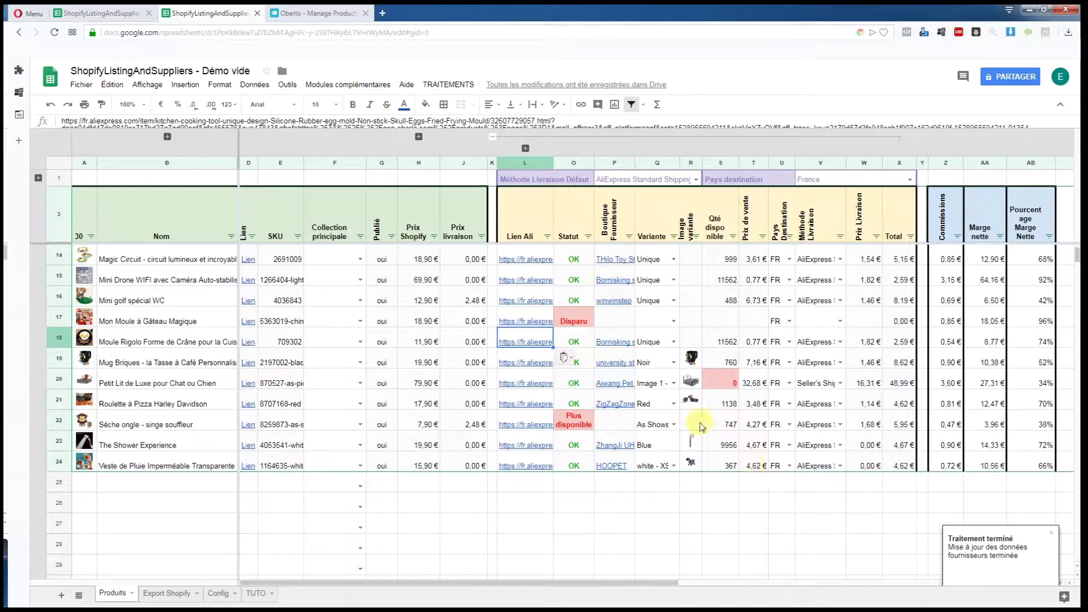
scroll(787, 473, up, 3)
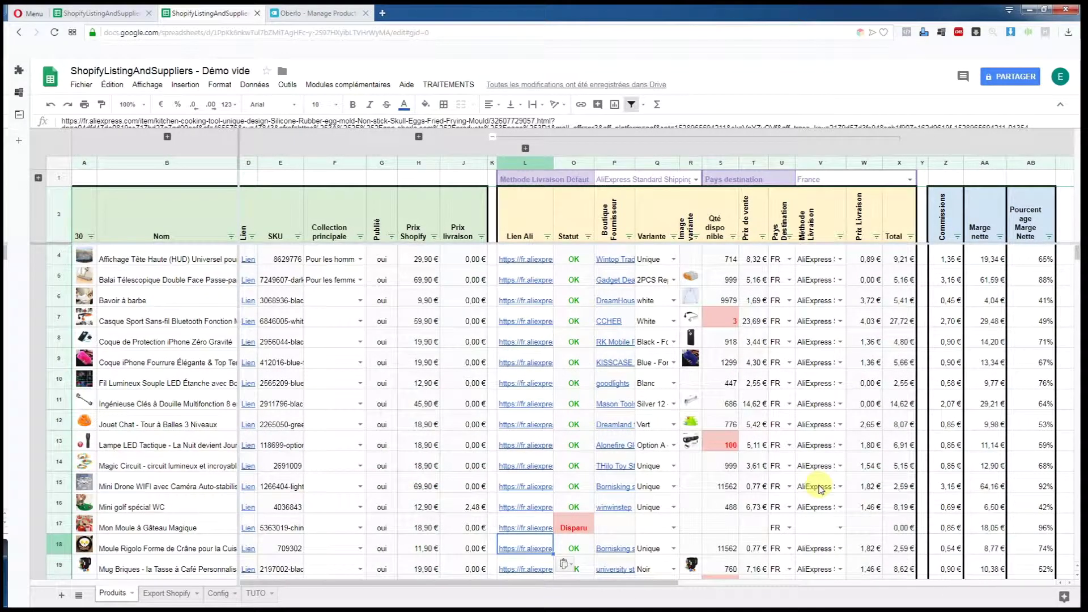